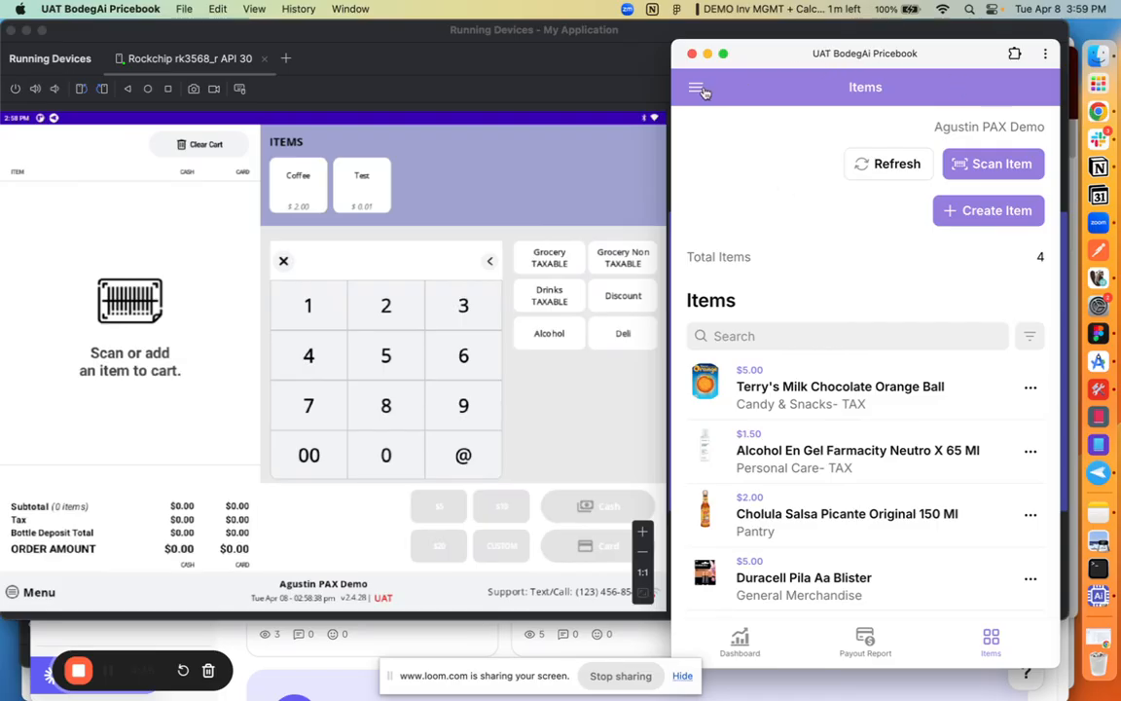
pyautogui.click(747, 650)
pyautogui.click(880, 650)
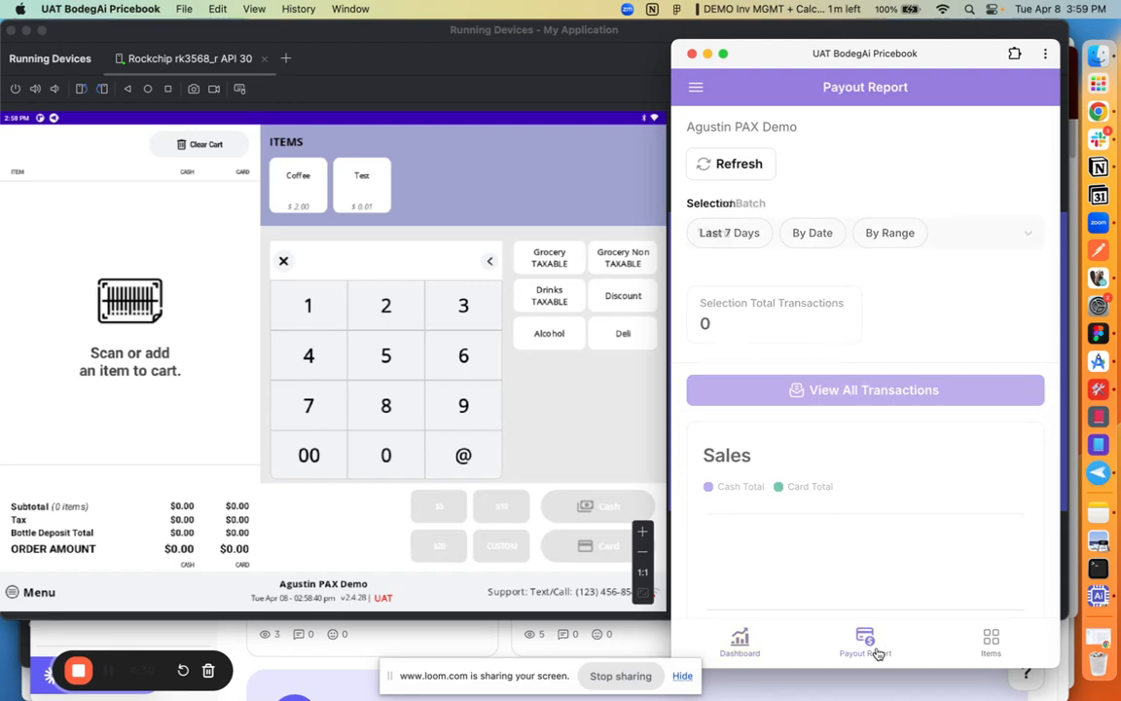
pyautogui.click(990, 644)
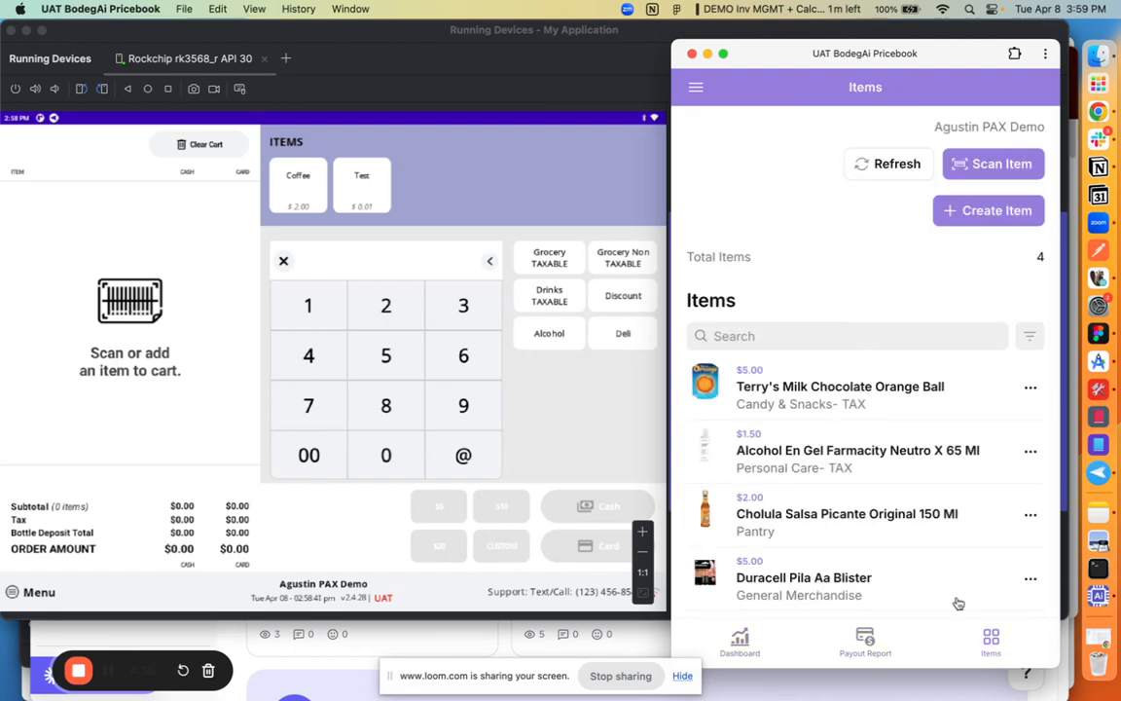
# Step: Enable inventory tracking in the settings of the Agustin PAX Demo store and submit the change
pyautogui.click(695, 86)
pyautogui.click(751, 138)
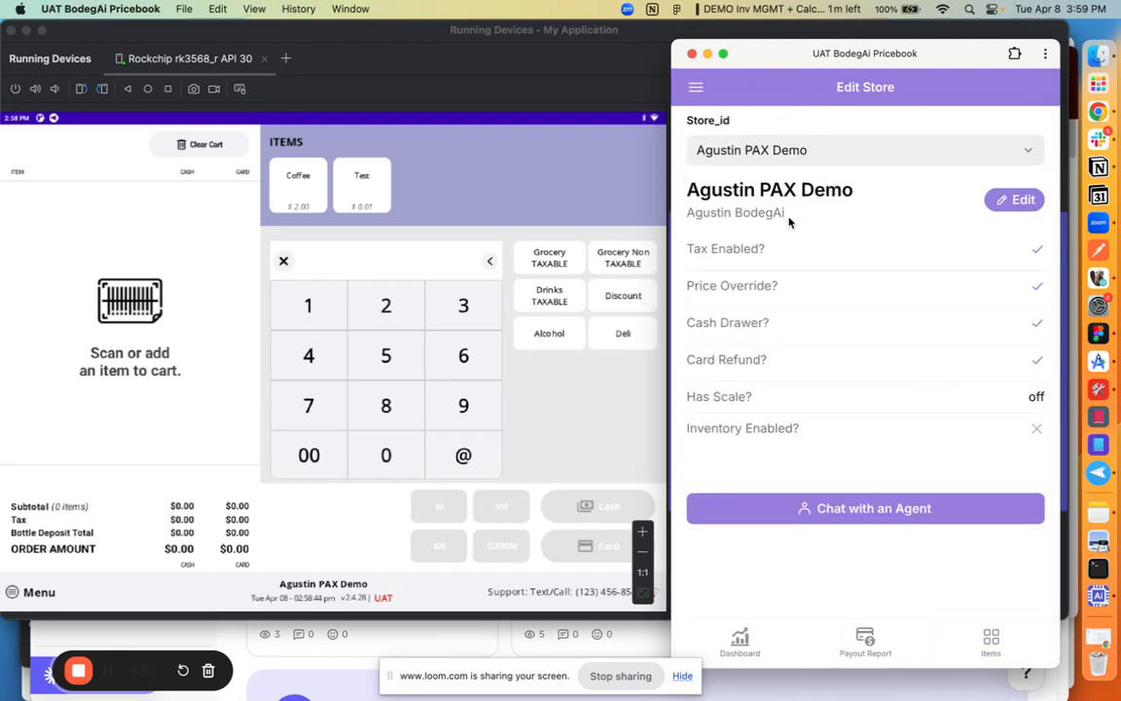
pyautogui.click(1017, 198)
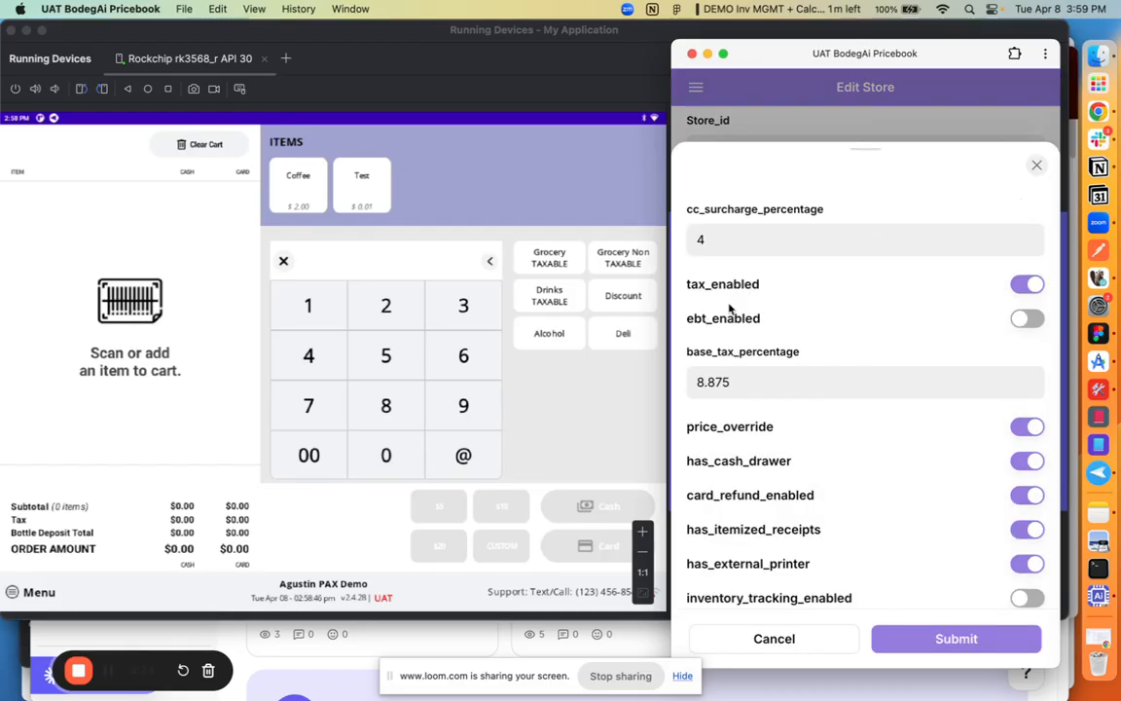
pyautogui.click(1028, 599)
pyautogui.scroll(-3, 875, 526)
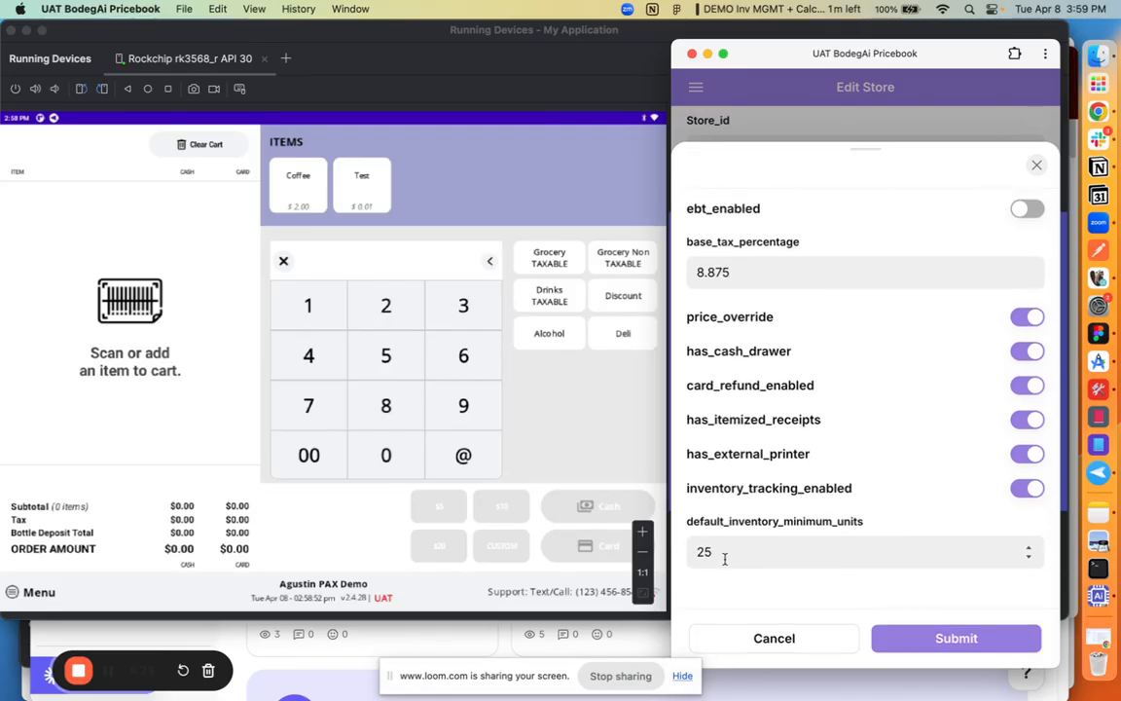
pyautogui.click(956, 638)
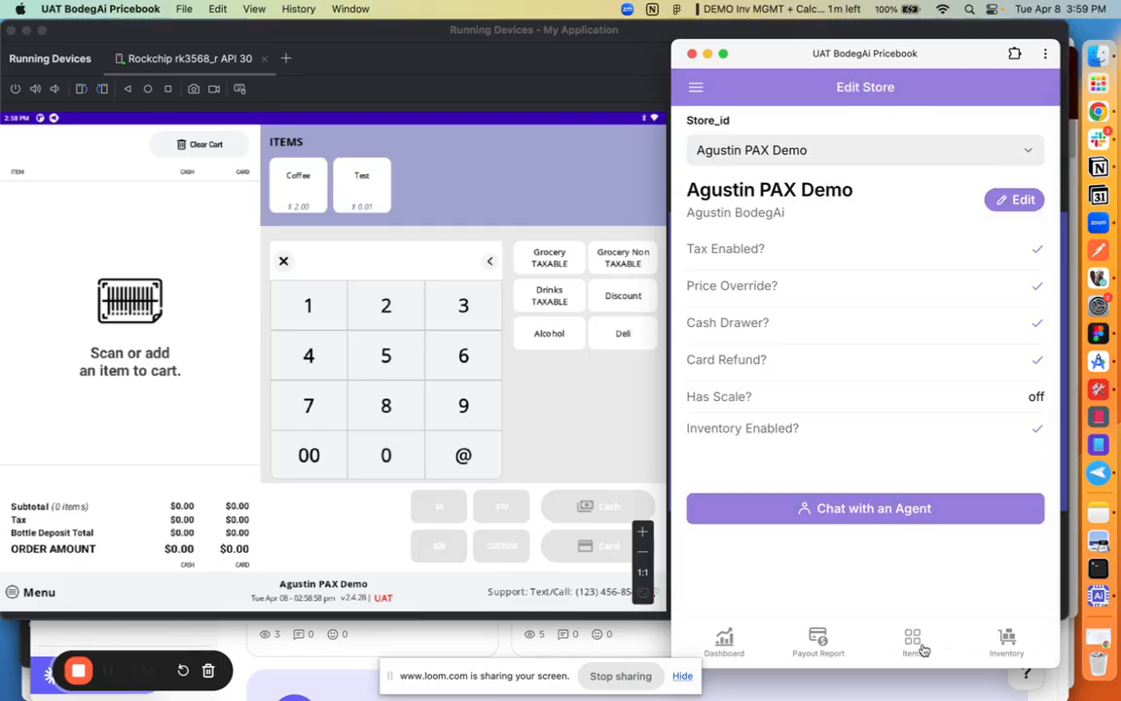
# Step: Enable inventory tracking for the item Terry's Milk Chocolate Orange Ball
pyautogui.click(915, 642)
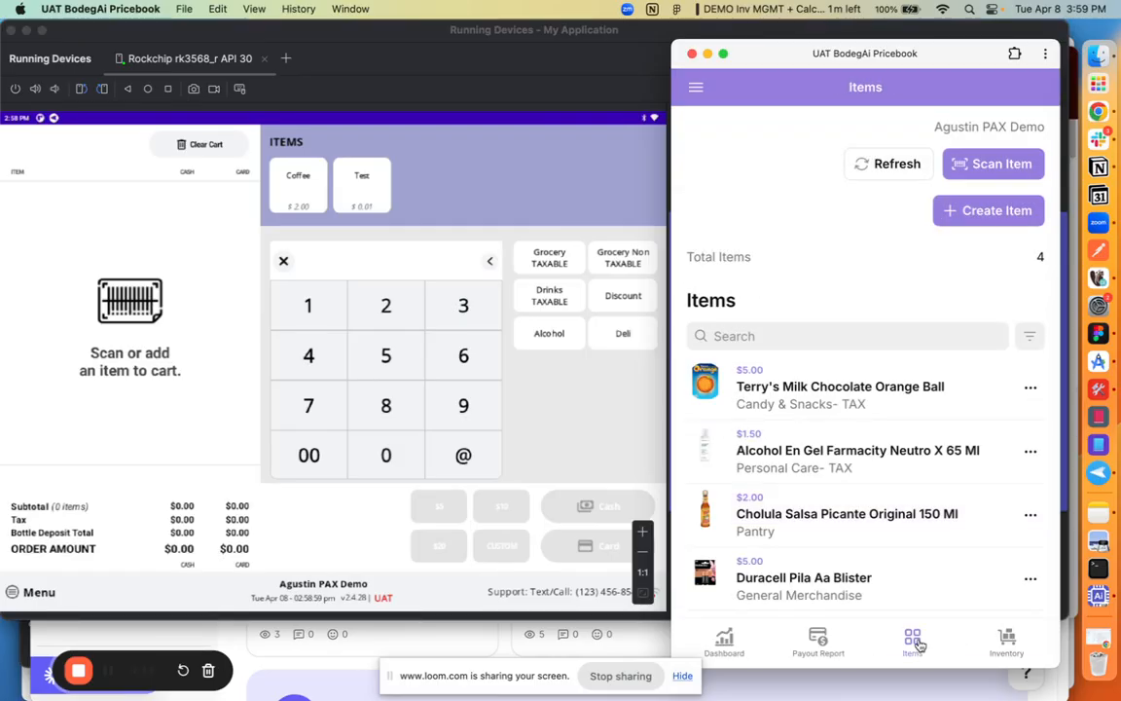
pyautogui.click(830, 404)
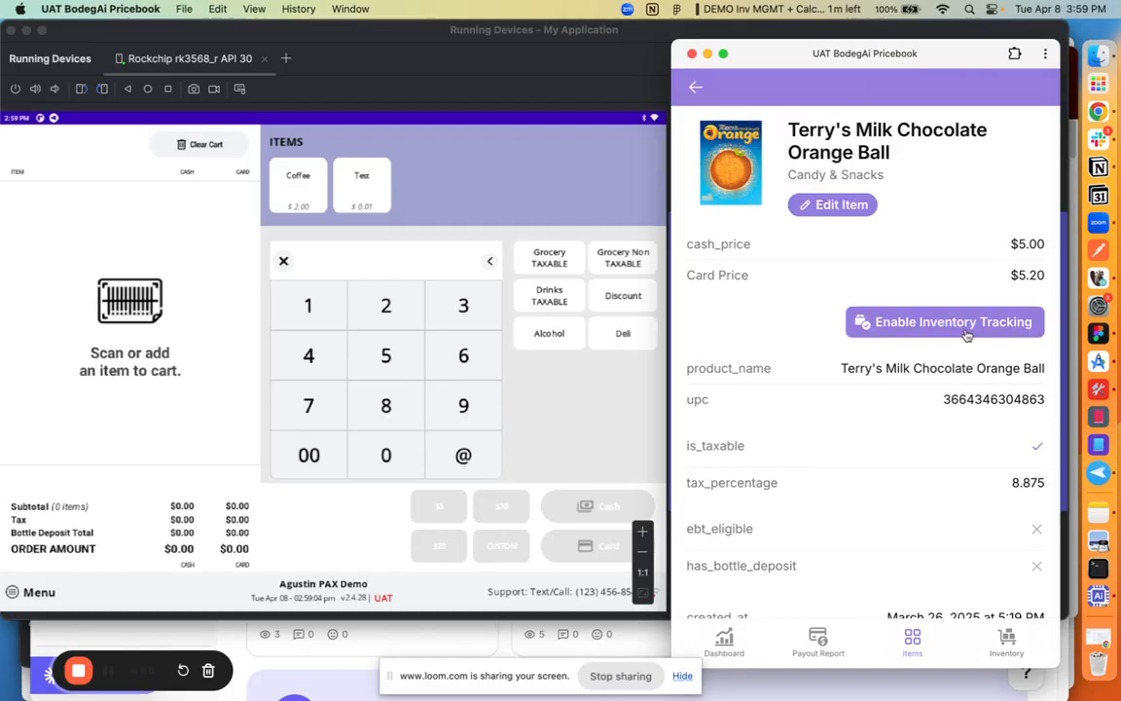
pyautogui.click(888, 329)
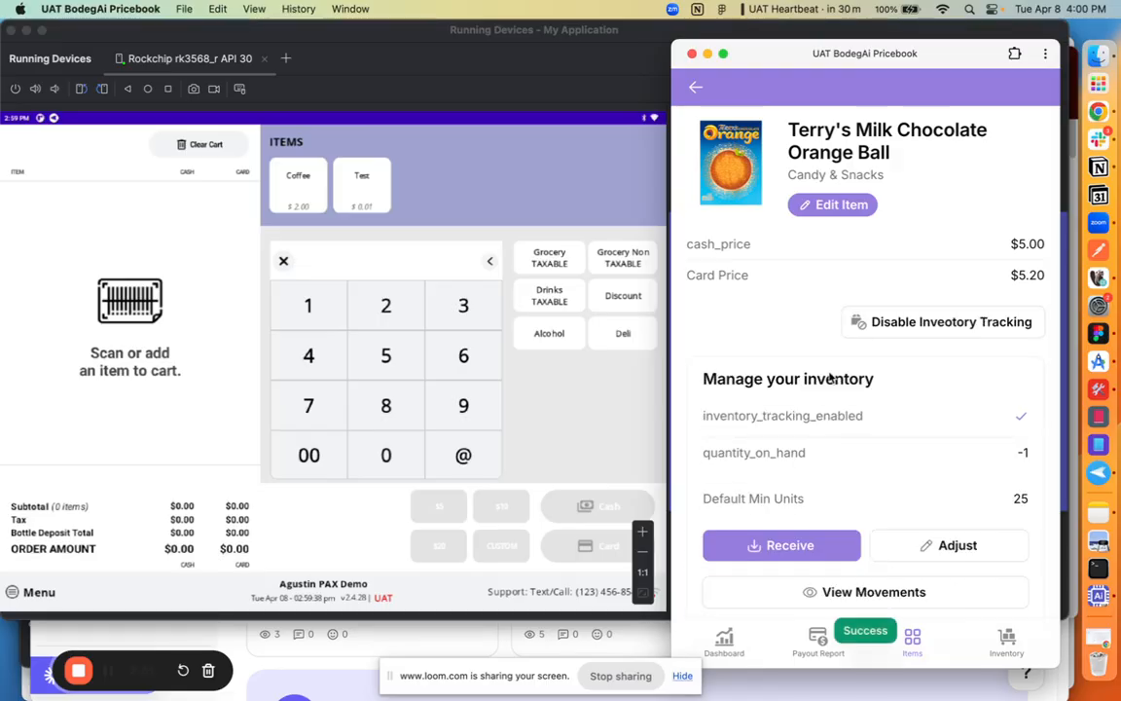
pyautogui.scroll(-2, 876, 370)
pyautogui.scroll(2, 885, 445)
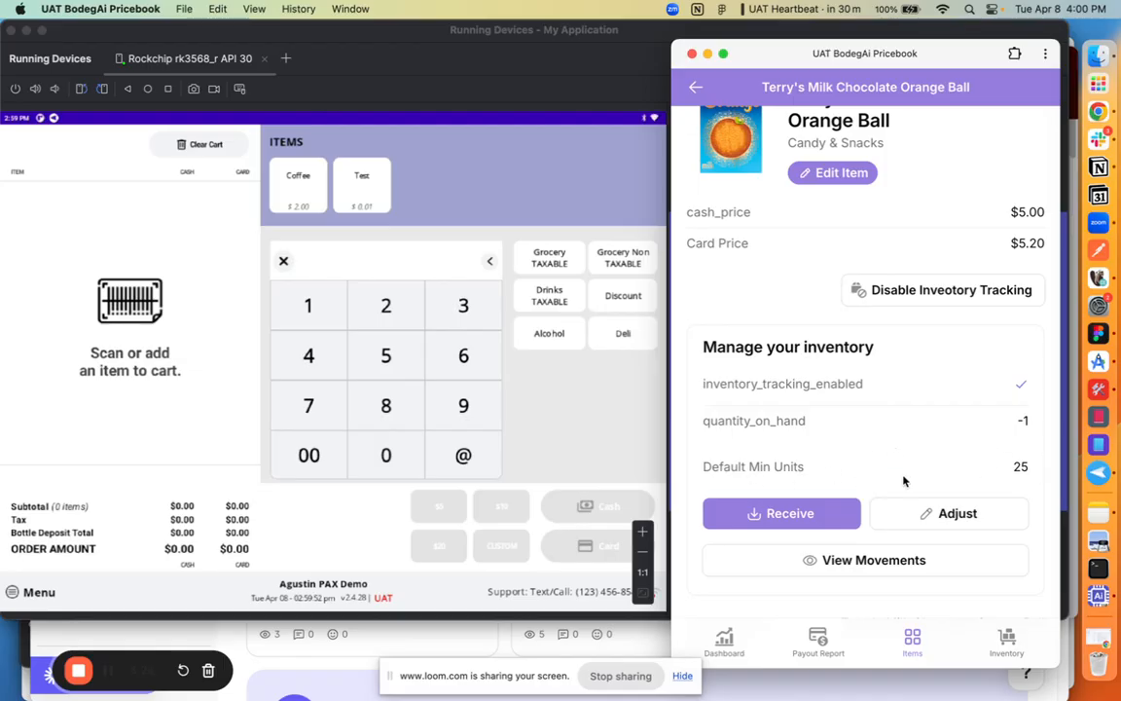
# Step: Review the cost, inventory tracking and custom minimum units fields in the item's edit form, then leave without saving
pyautogui.click(838, 173)
pyautogui.scroll(-5, 866, 395)
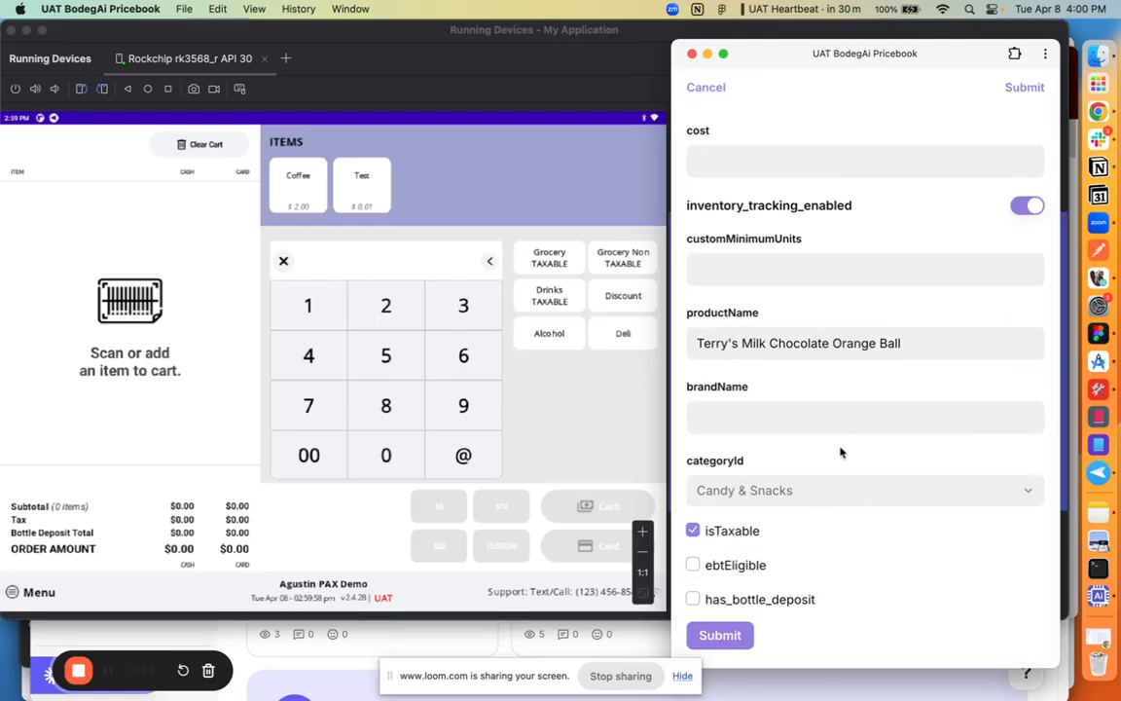
pyautogui.scroll(1, 803, 358)
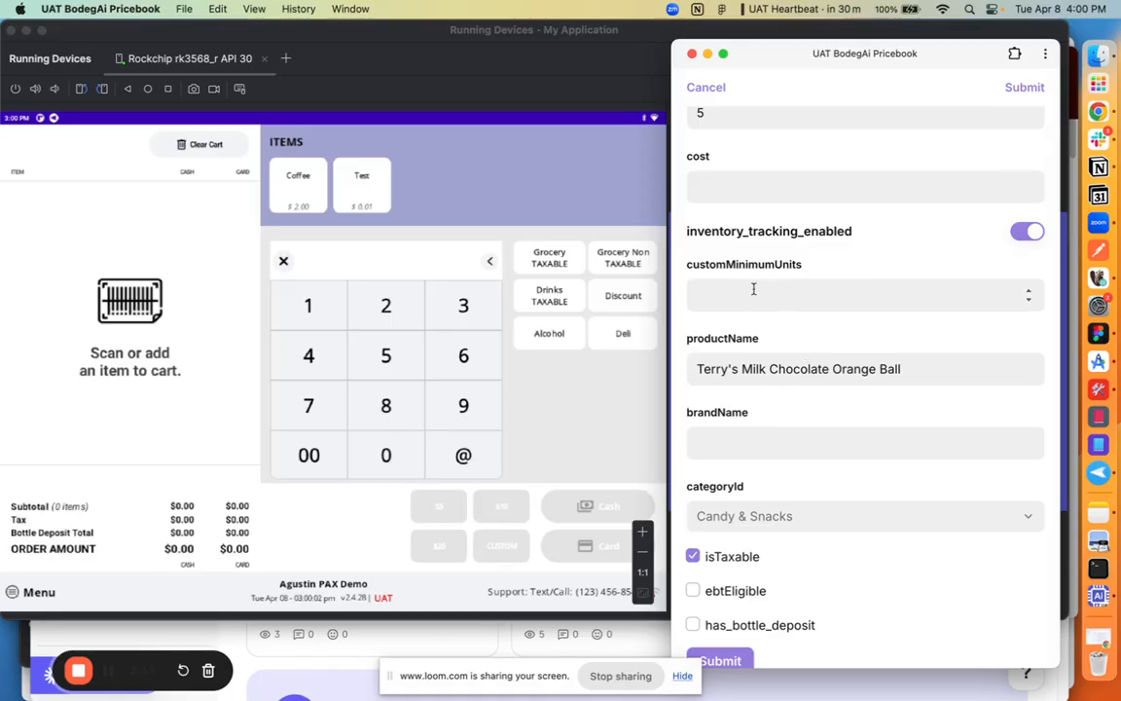
pyautogui.click(708, 87)
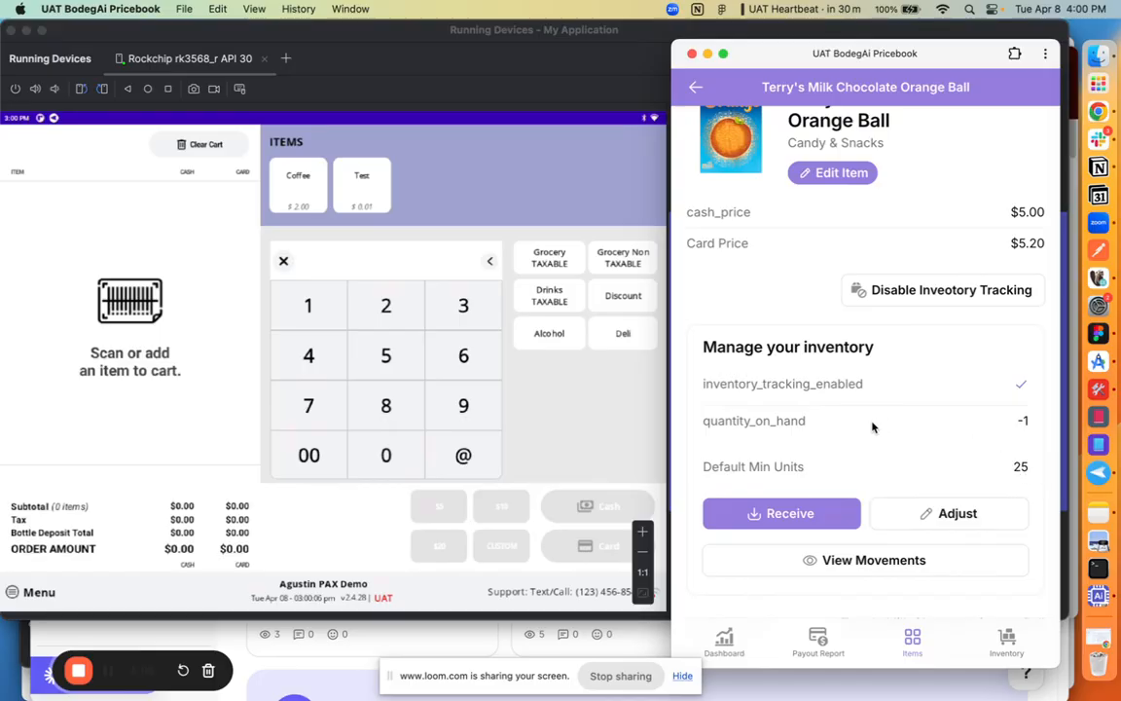
# Step: Receive a quantity of 20 units into the item's inventory, with receivedInPacks off and the notes empty
pyautogui.click(800, 516)
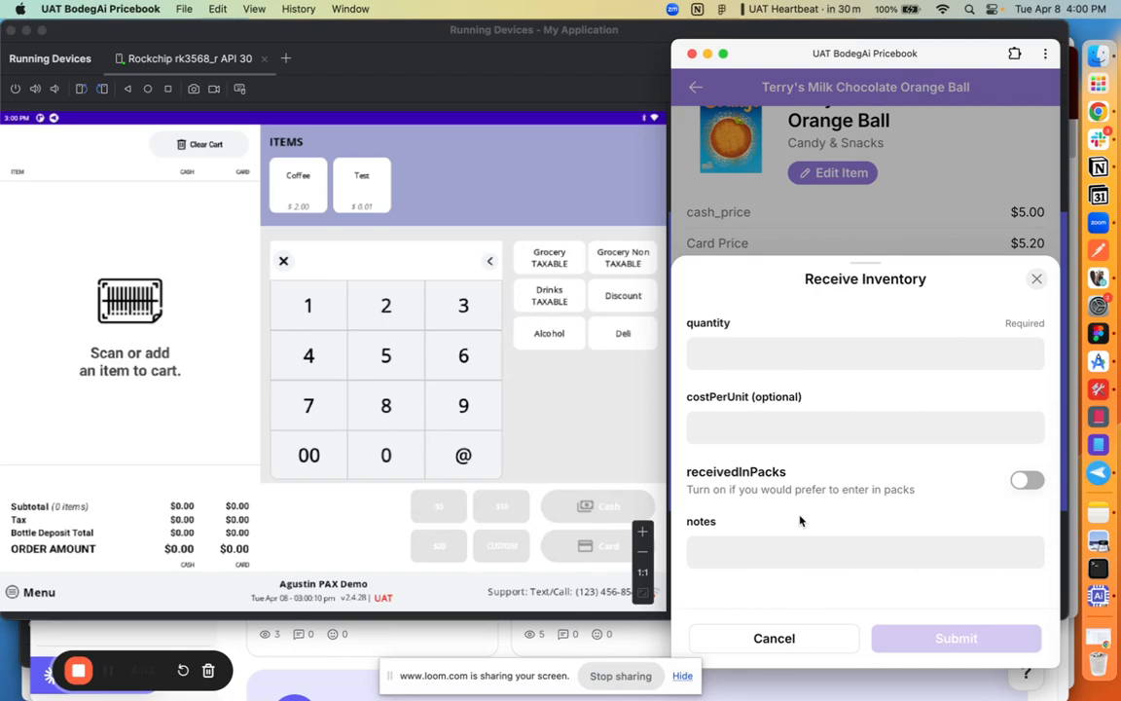
pyautogui.click(803, 348)
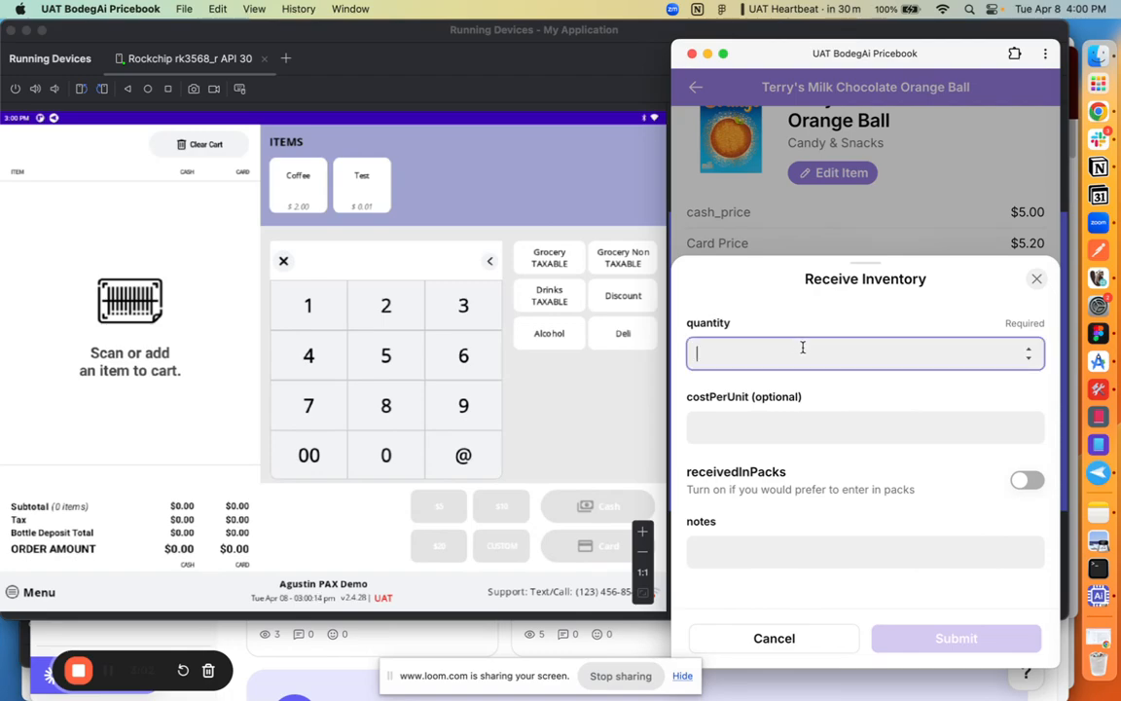
pyautogui.write('20')
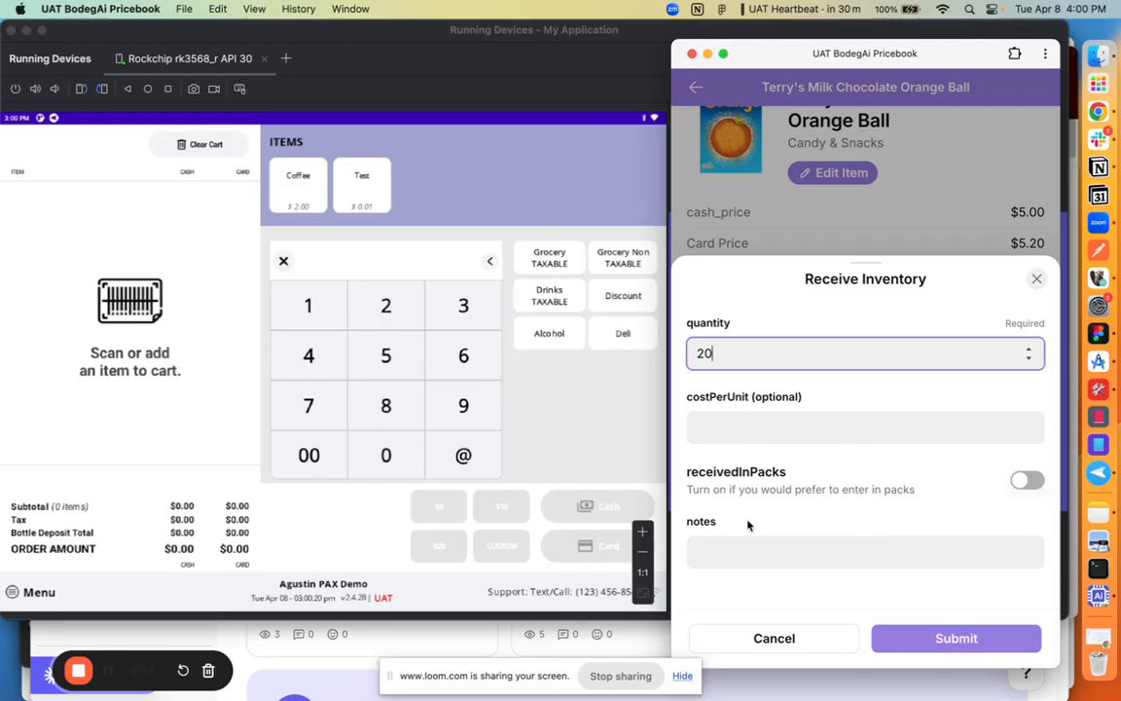
pyautogui.click(1027, 481)
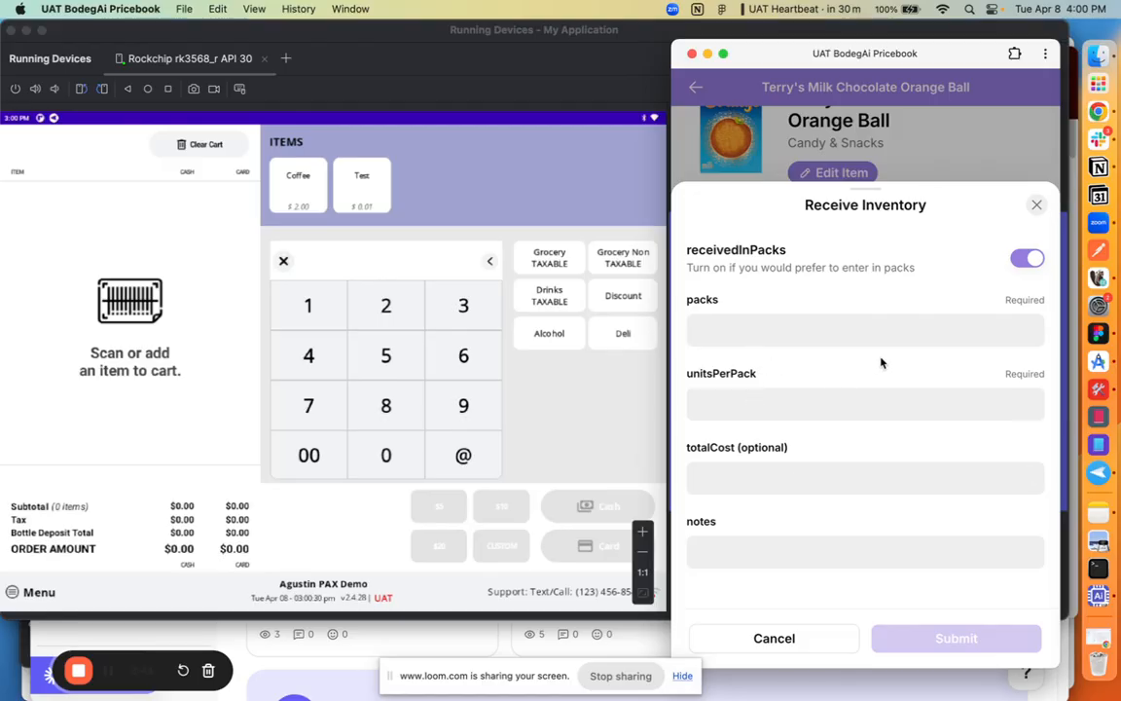
pyautogui.click(1026, 261)
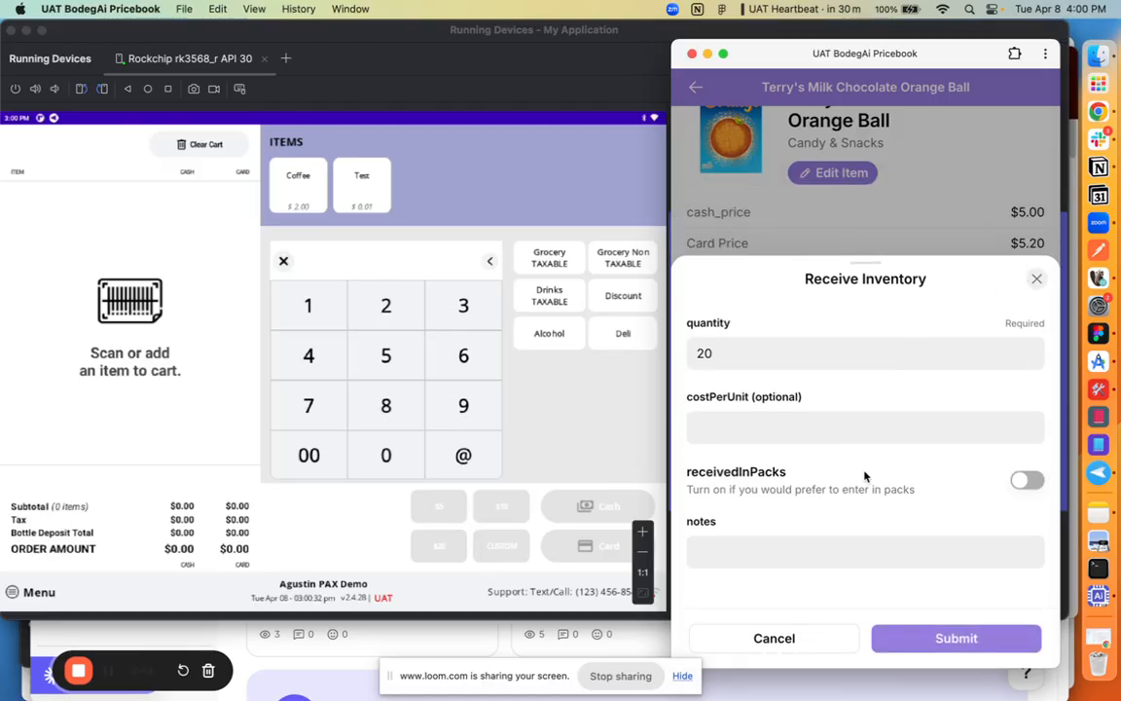
pyautogui.click(811, 551)
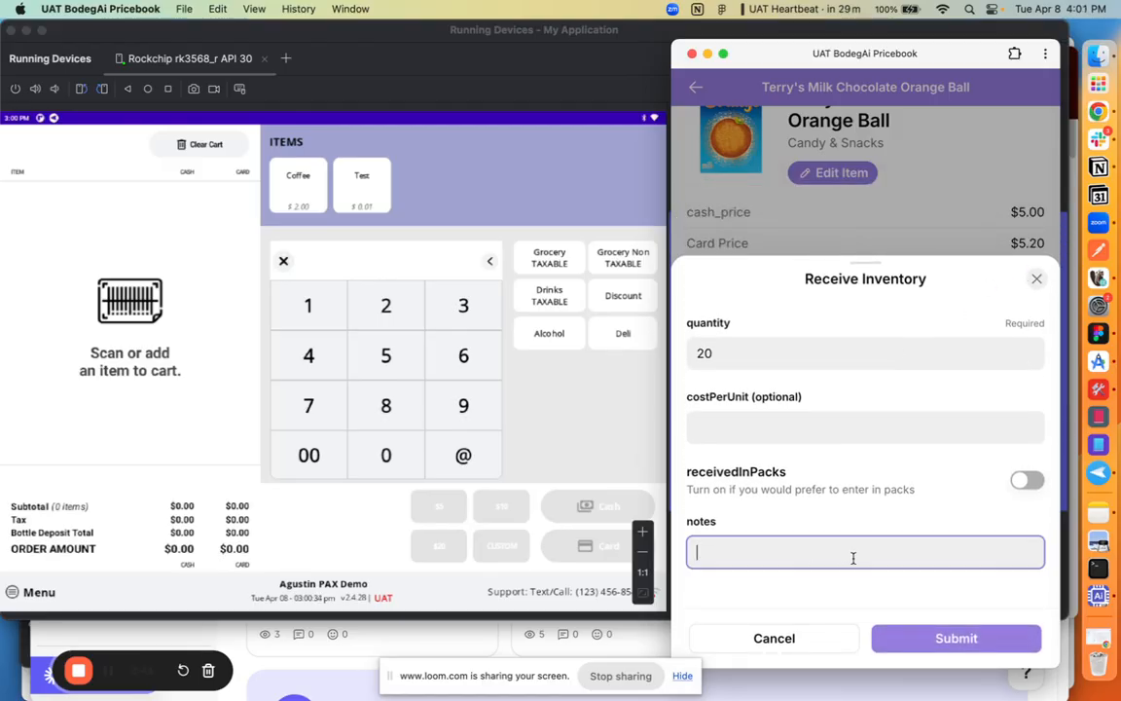
pyautogui.click(934, 638)
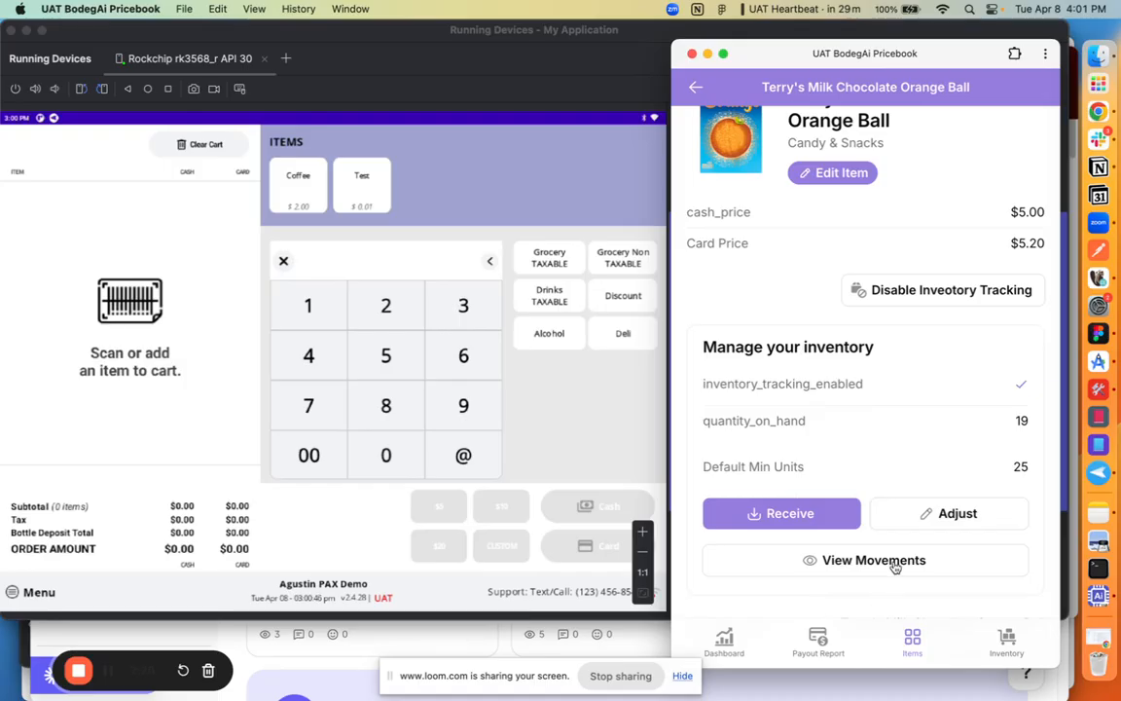
# Step: Adjust the item's actual quantity on hand to 20 and submit the inventory adjustment
pyautogui.click(946, 514)
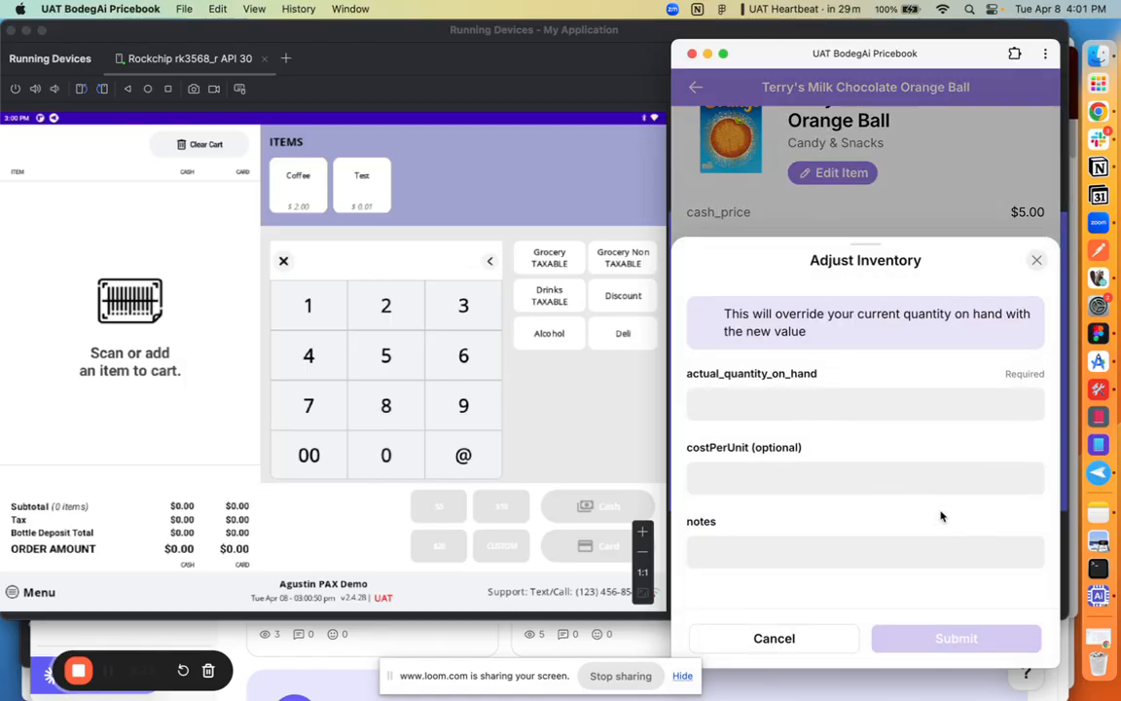
pyautogui.click(803, 406)
pyautogui.write('20')
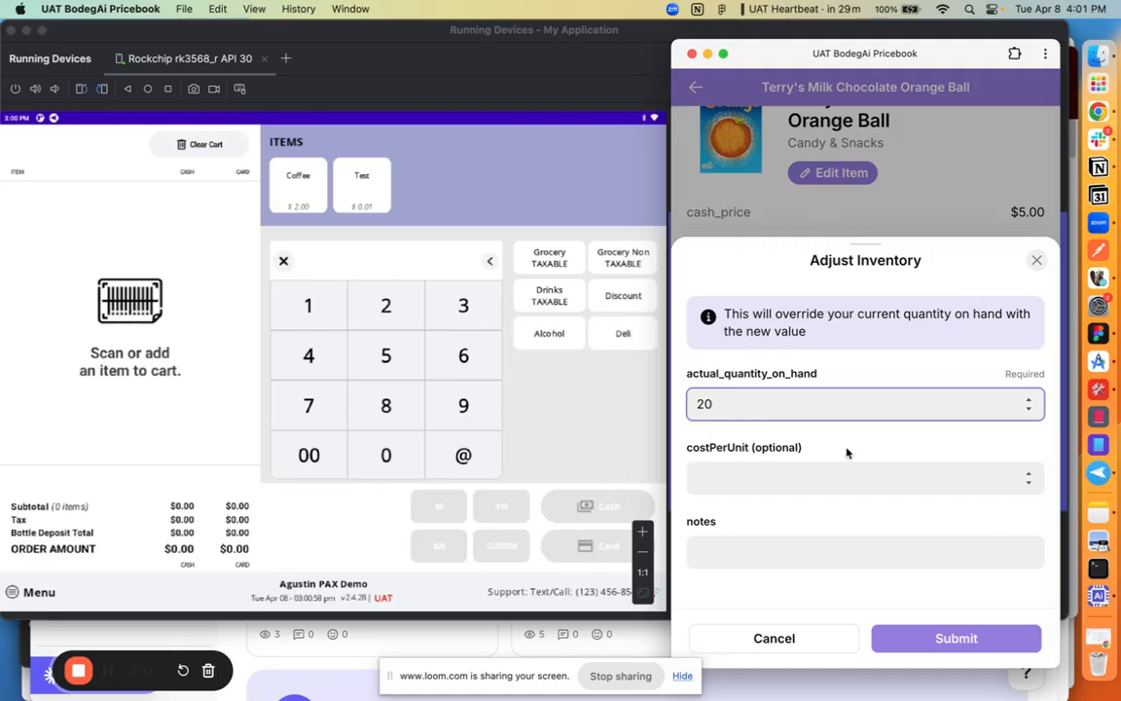
pyautogui.click(820, 547)
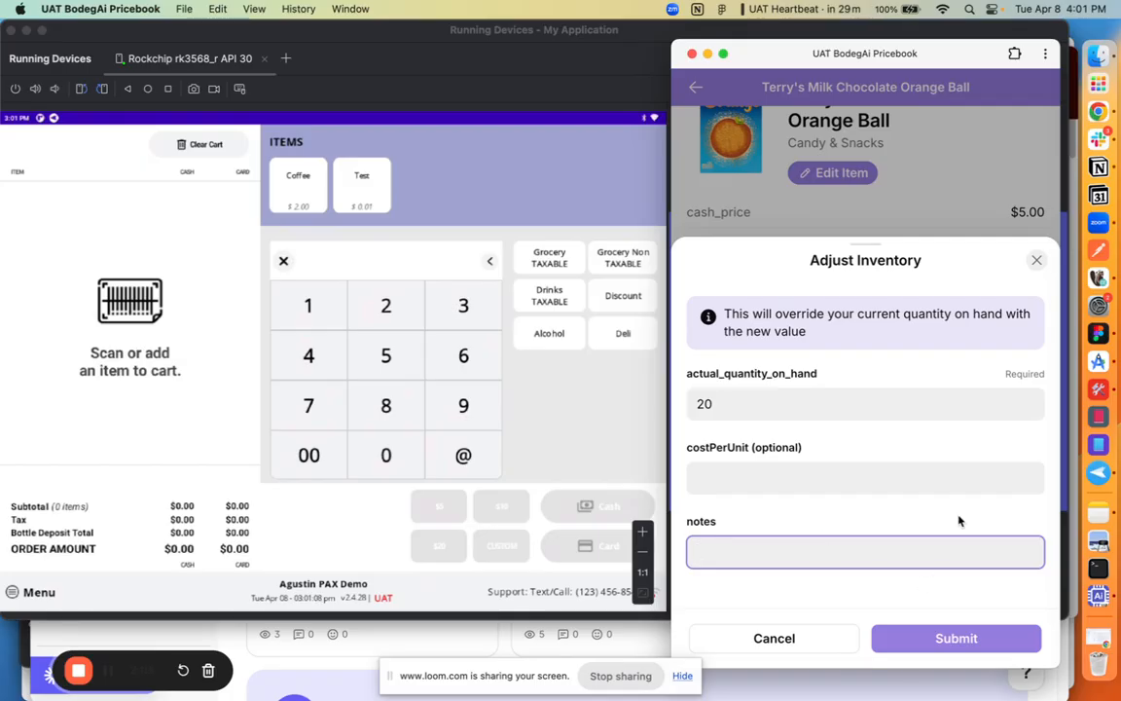
pyautogui.click(931, 640)
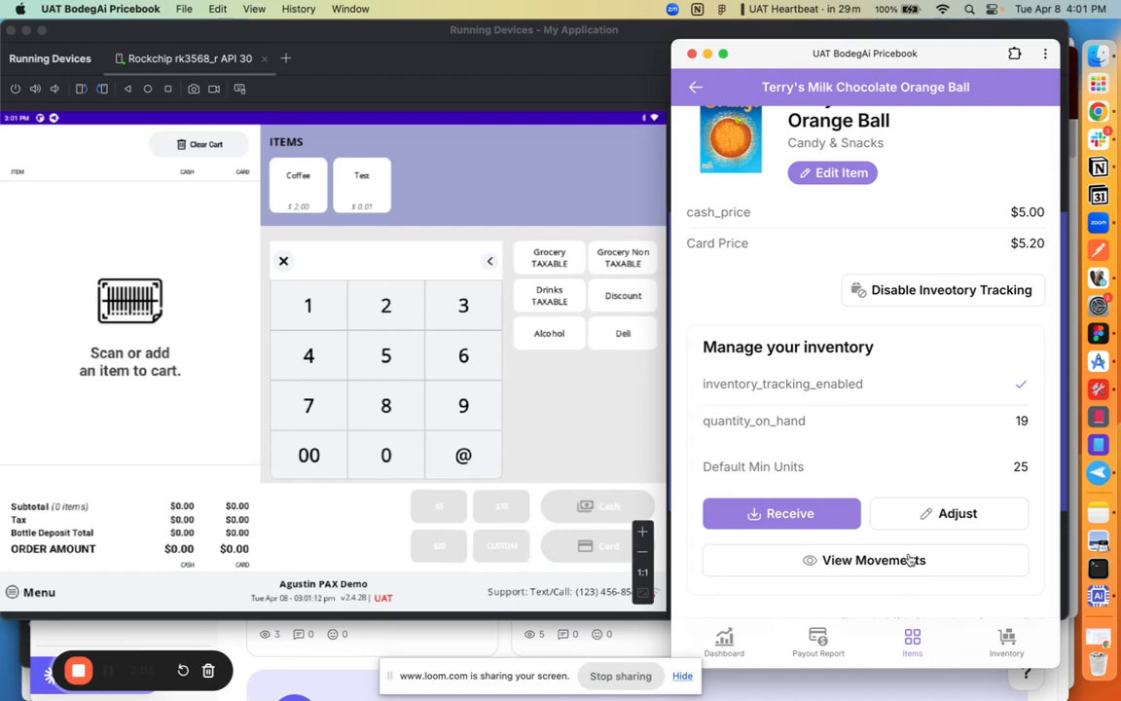
pyautogui.click(786, 516)
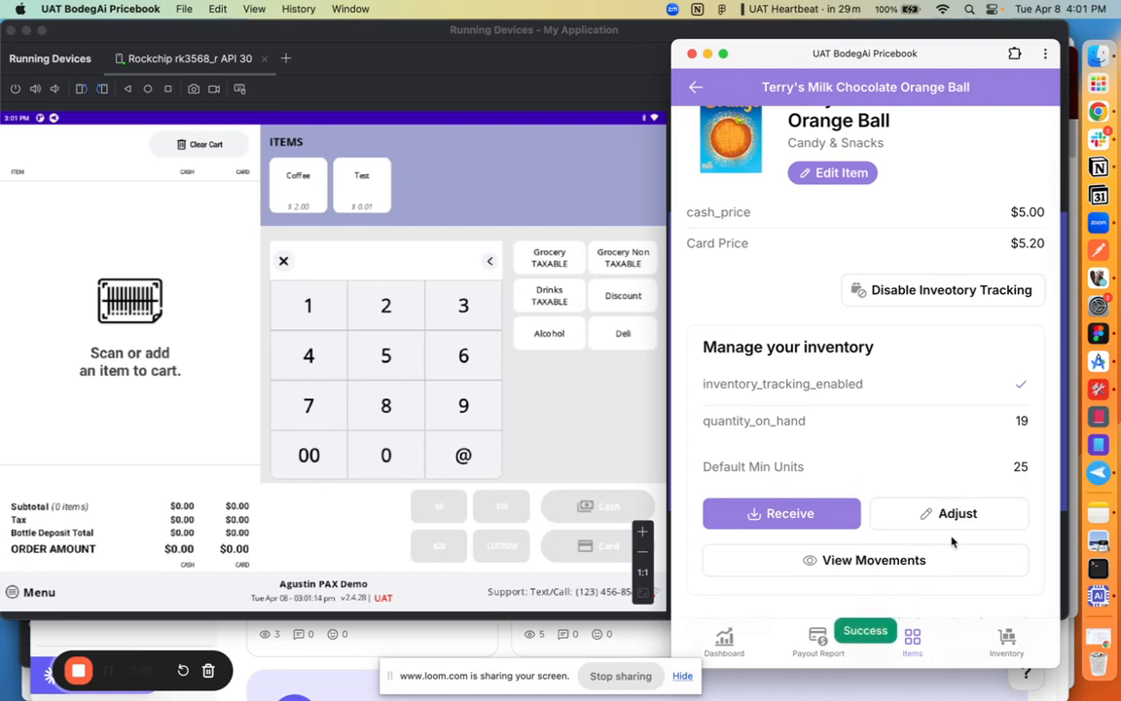
# Step: Review the item's inventory movements and the details of the March 26, 2025 sale, then close the list
pyautogui.click(882, 562)
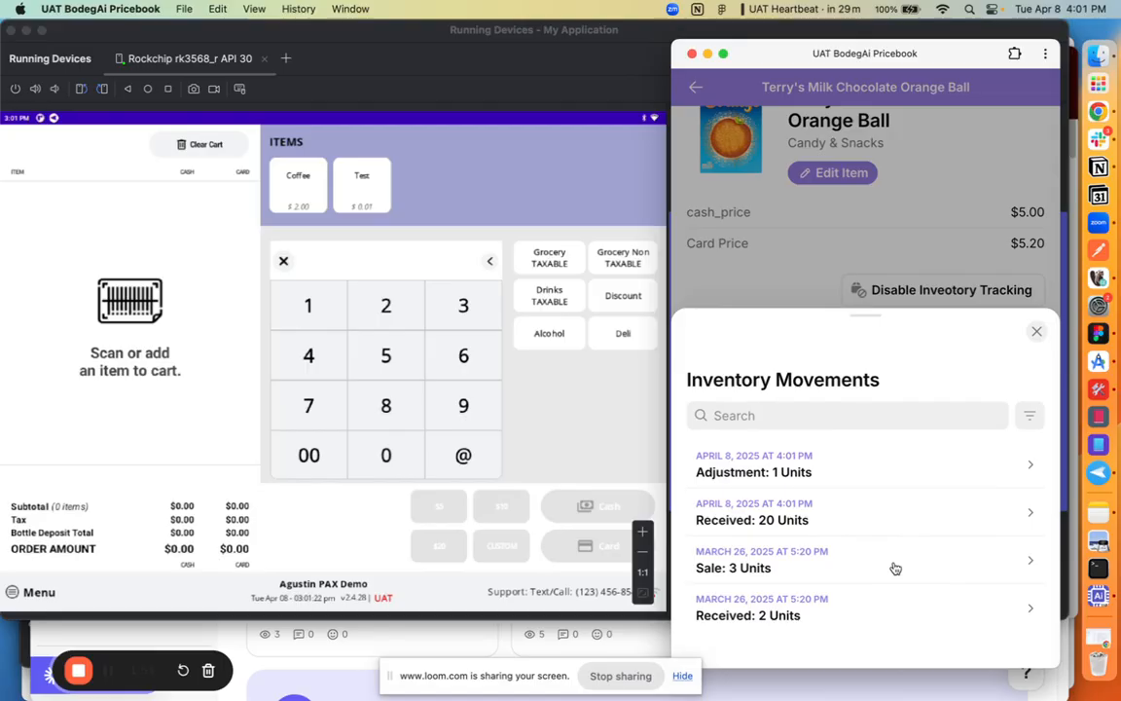
pyautogui.click(836, 567)
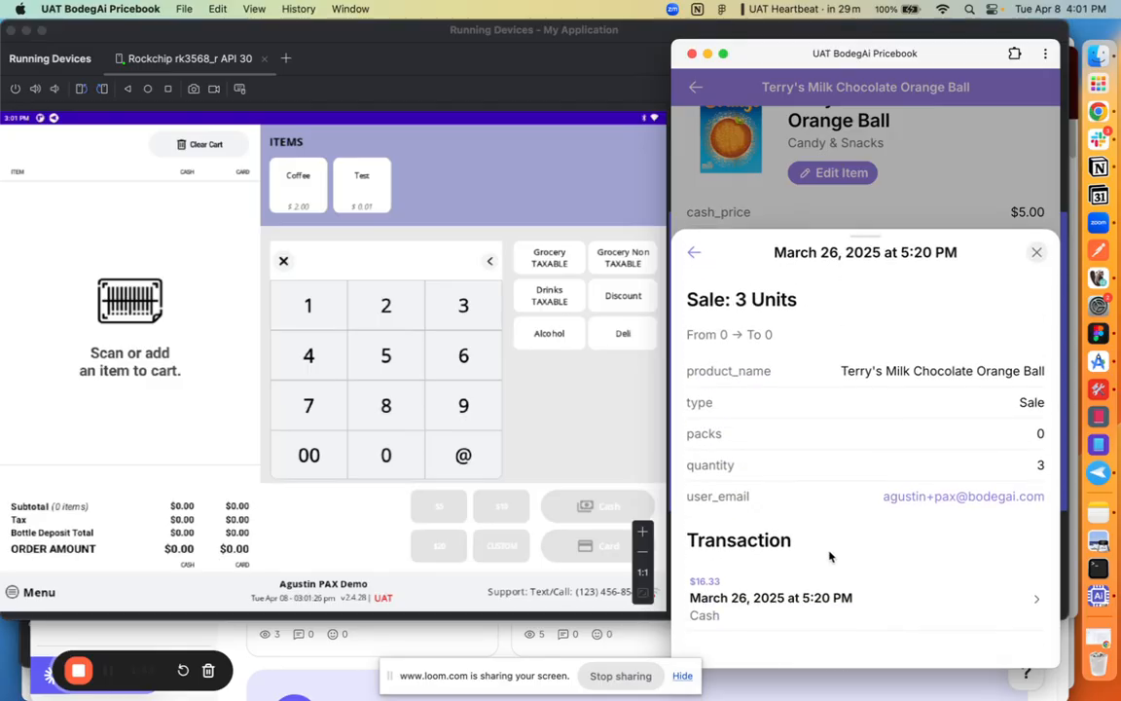
pyautogui.click(693, 253)
pyautogui.click(1036, 334)
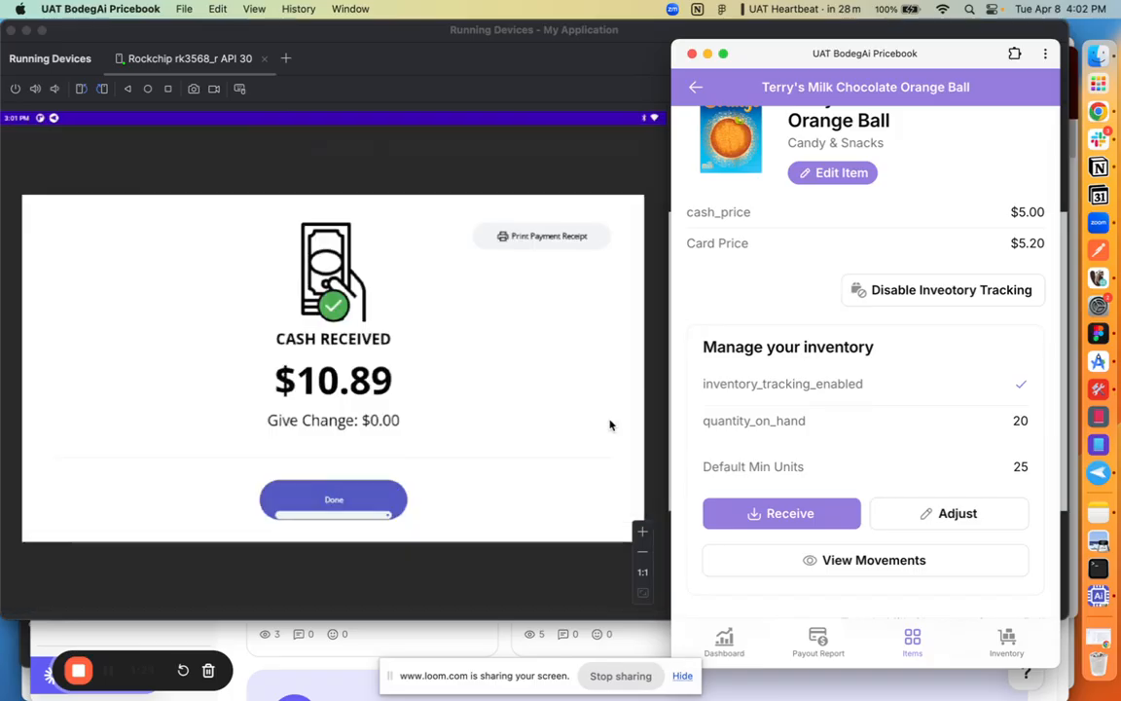
# Step: Dismiss the cash payment confirmation on the register and switch back to the BodegAi Pricebook
pyautogui.click(376, 506)
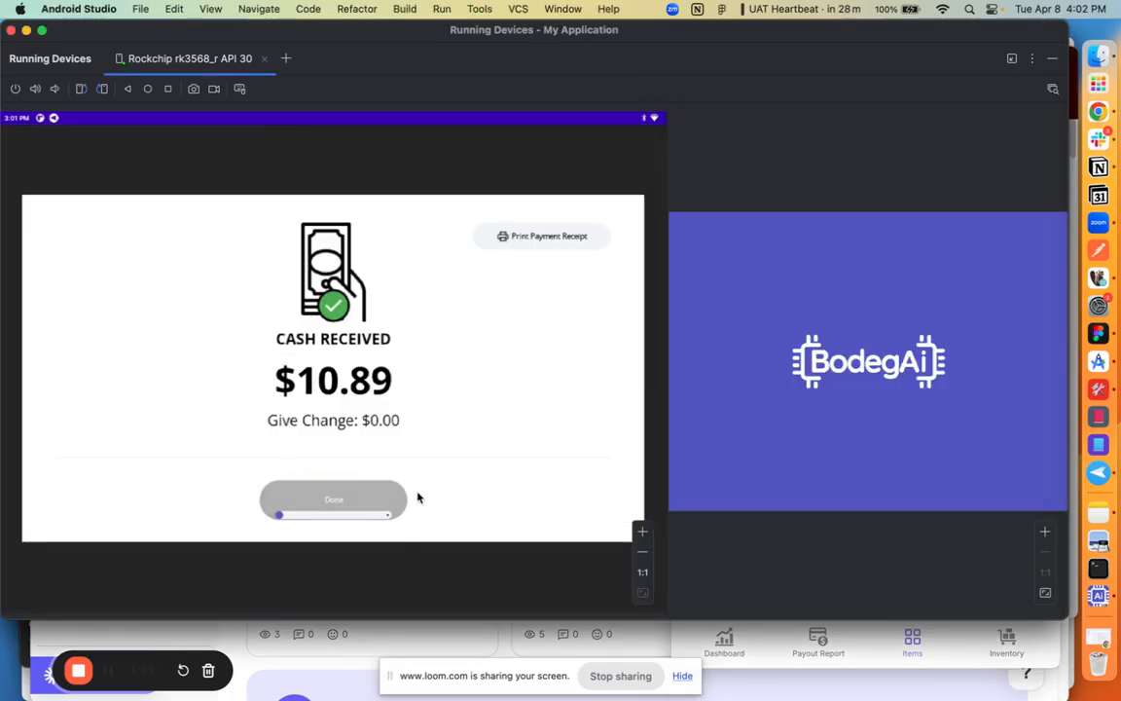
pyautogui.click(934, 625)
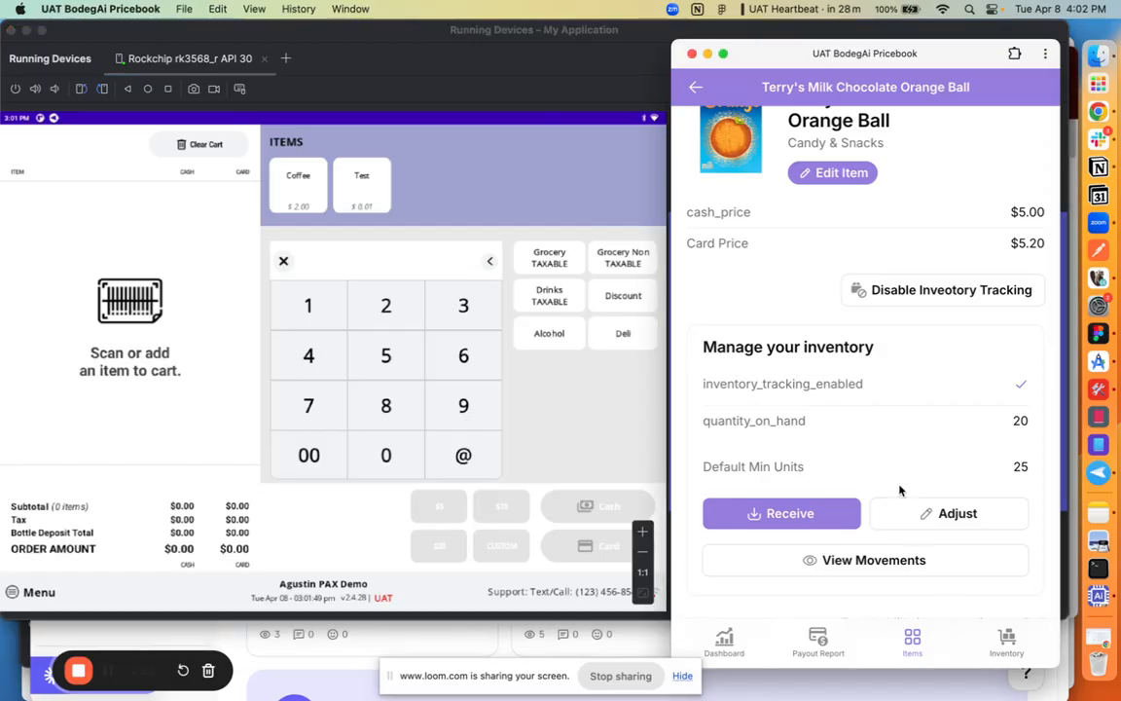
# Step: Refresh the item list, reopen Terry's Milk Chocolate Orange Ball and check its quantity on hand and inventory movements
pyautogui.click(697, 87)
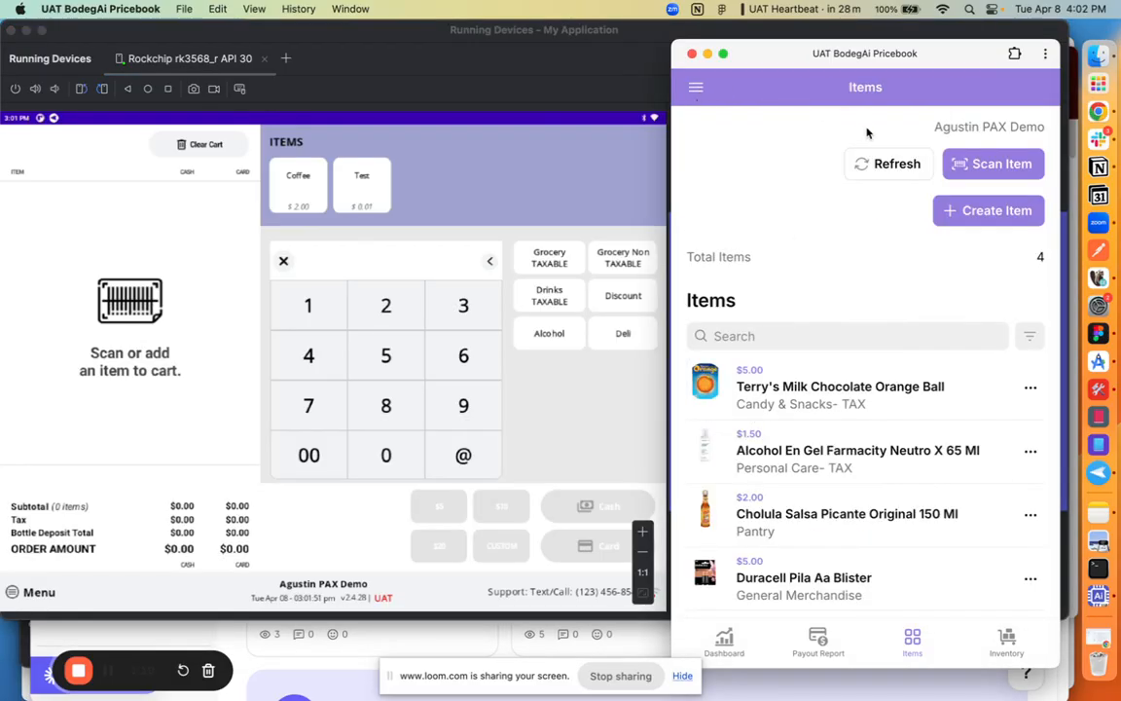
pyautogui.click(863, 162)
pyautogui.click(844, 395)
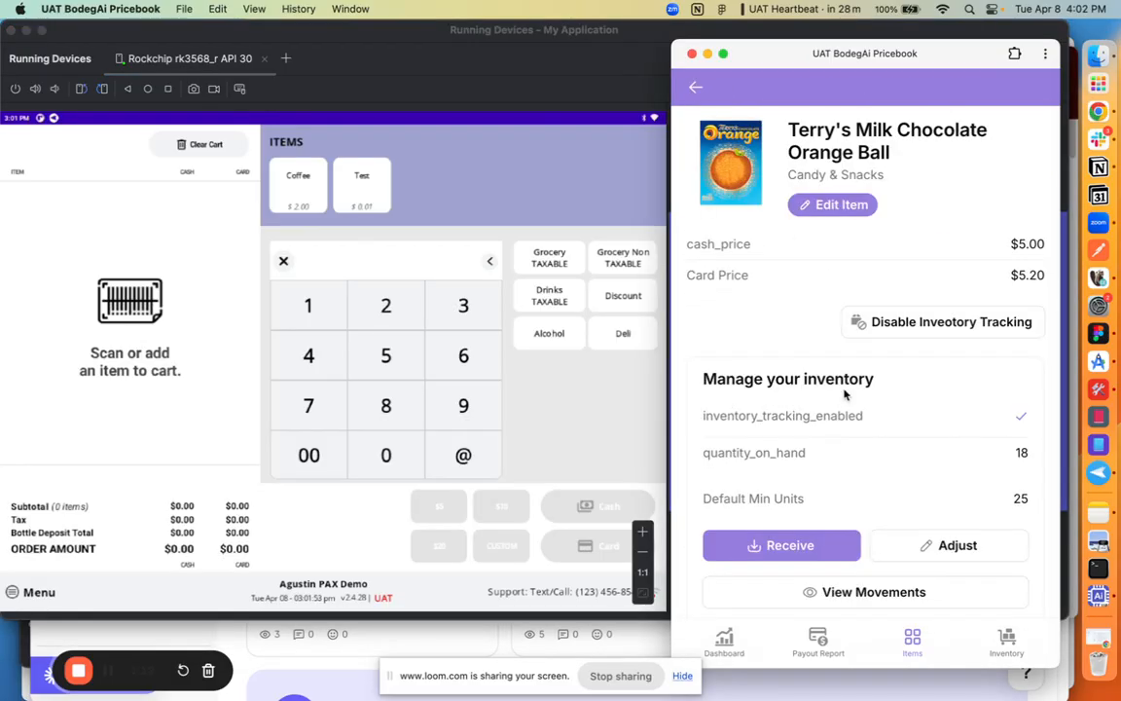
pyautogui.scroll(-2, 838, 393)
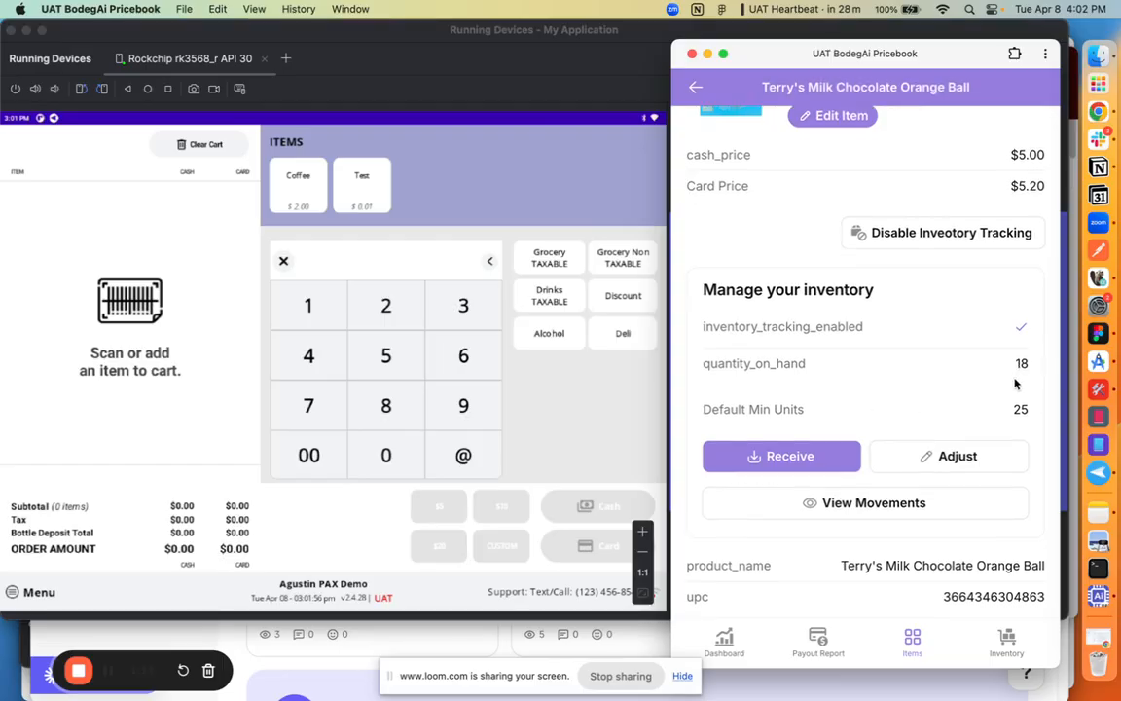
pyautogui.click(871, 502)
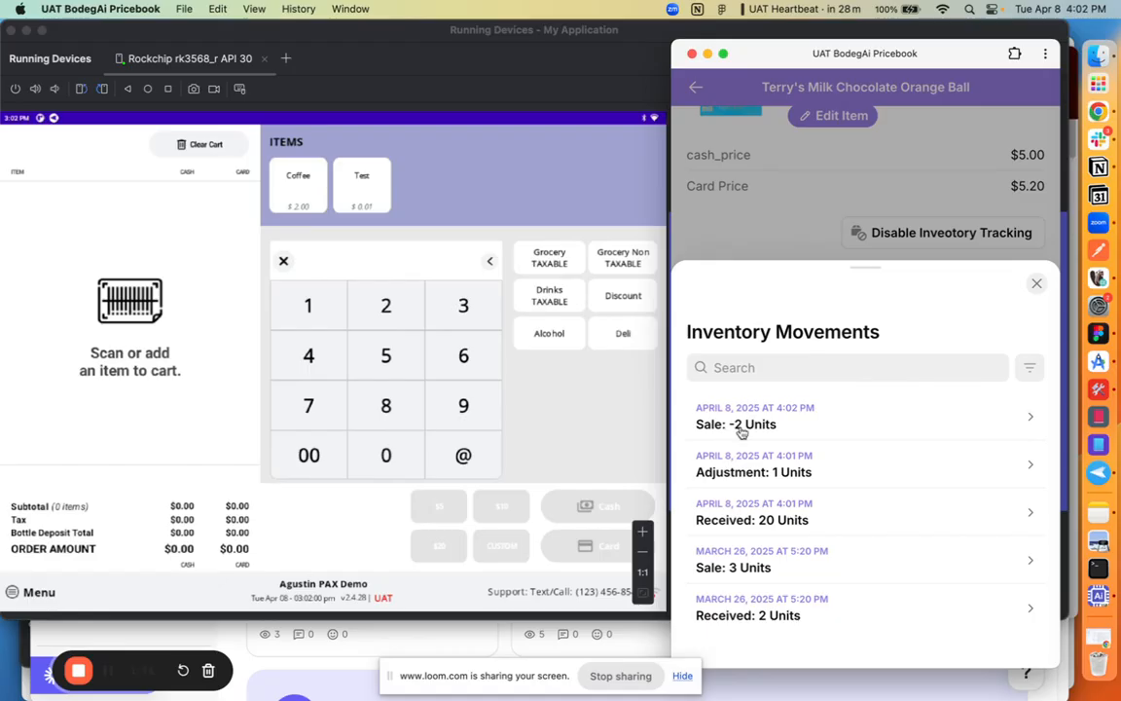
pyautogui.click(1036, 283)
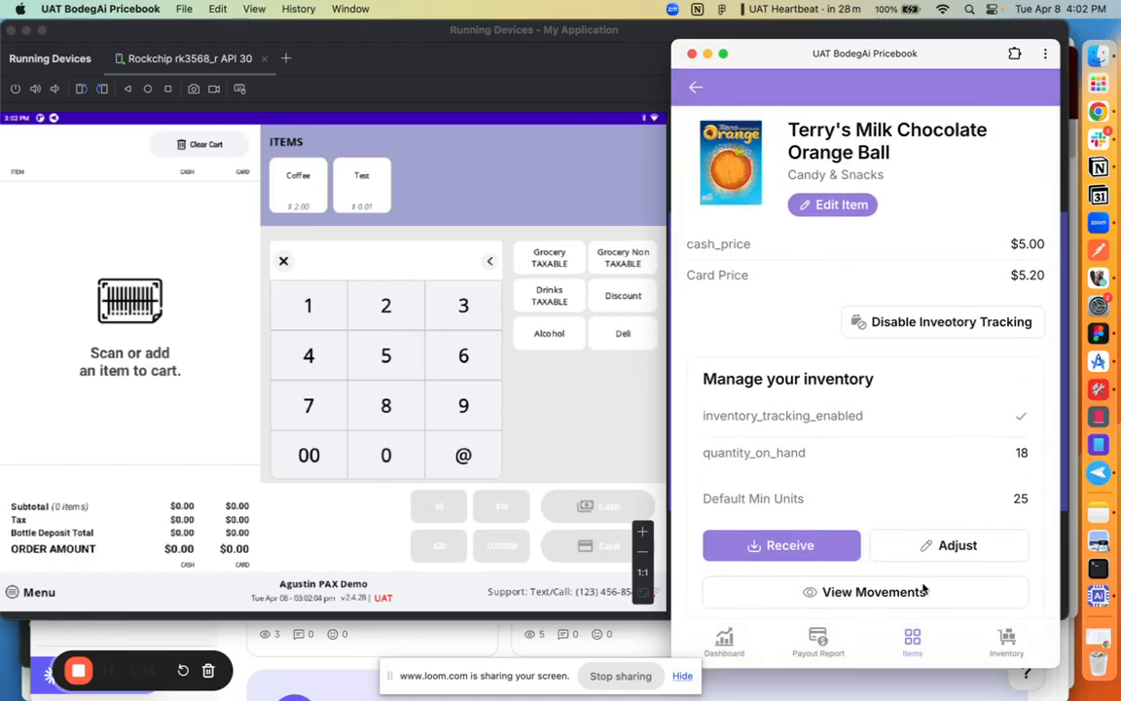
# Step: Open the inventory overview and refresh it to check where Terry's Milk Chocolate Orange Ball is listed
pyautogui.click(1009, 643)
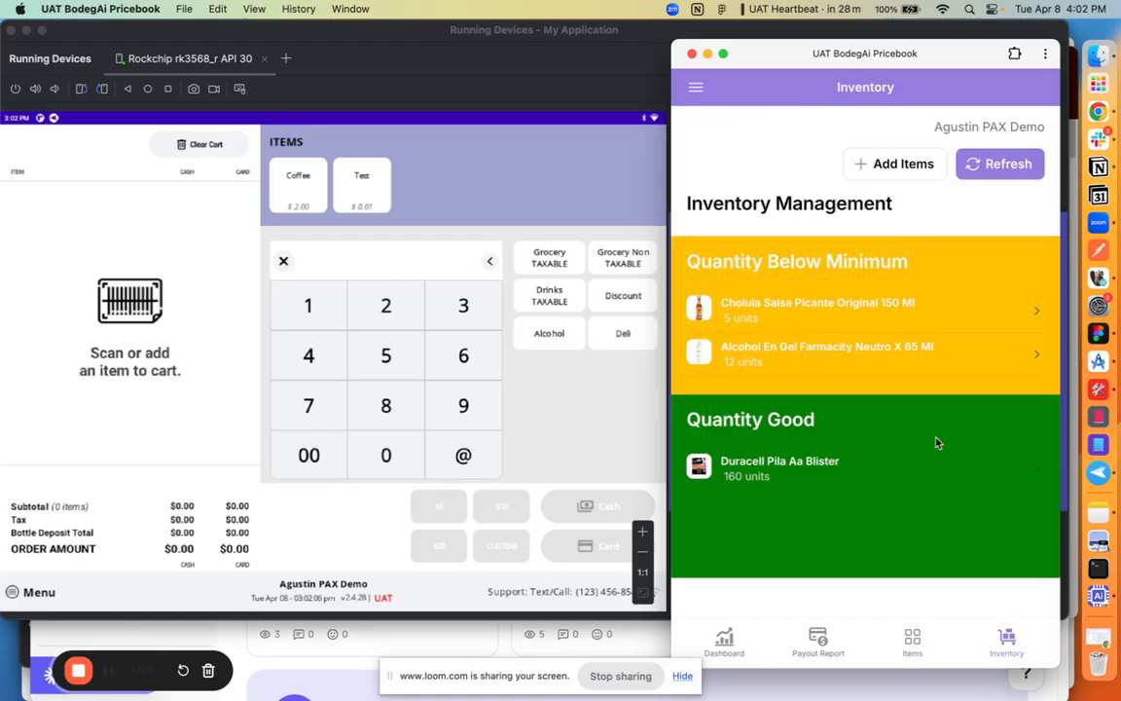
pyautogui.click(1003, 164)
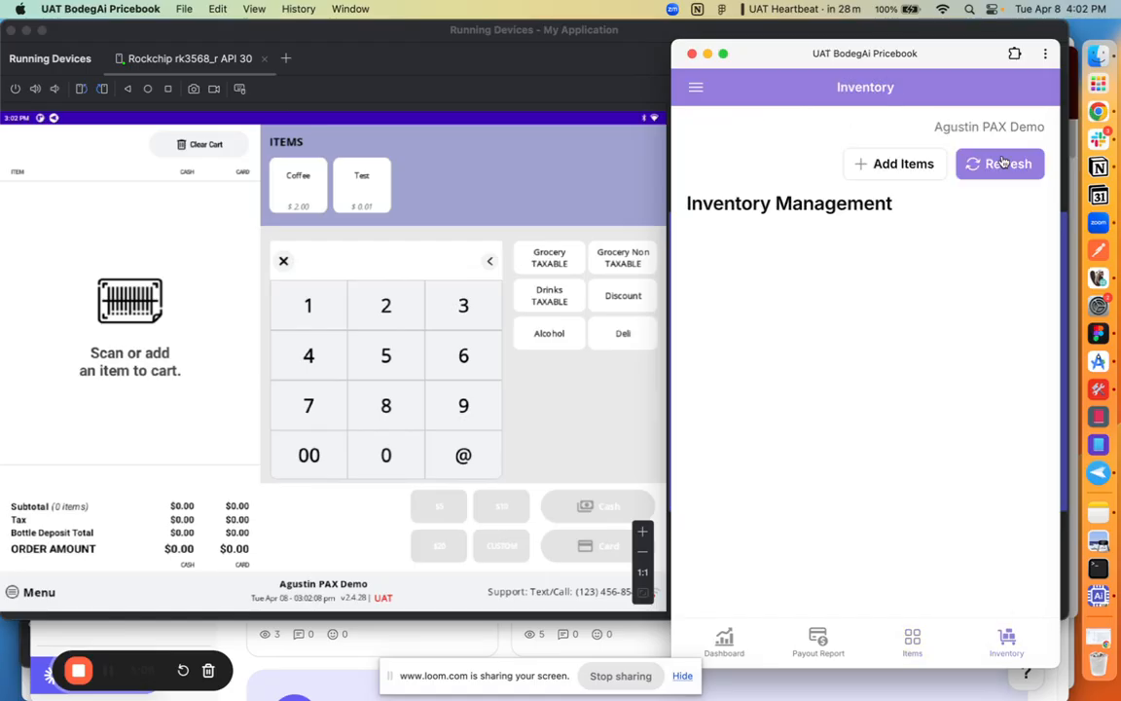
pyautogui.click(1003, 163)
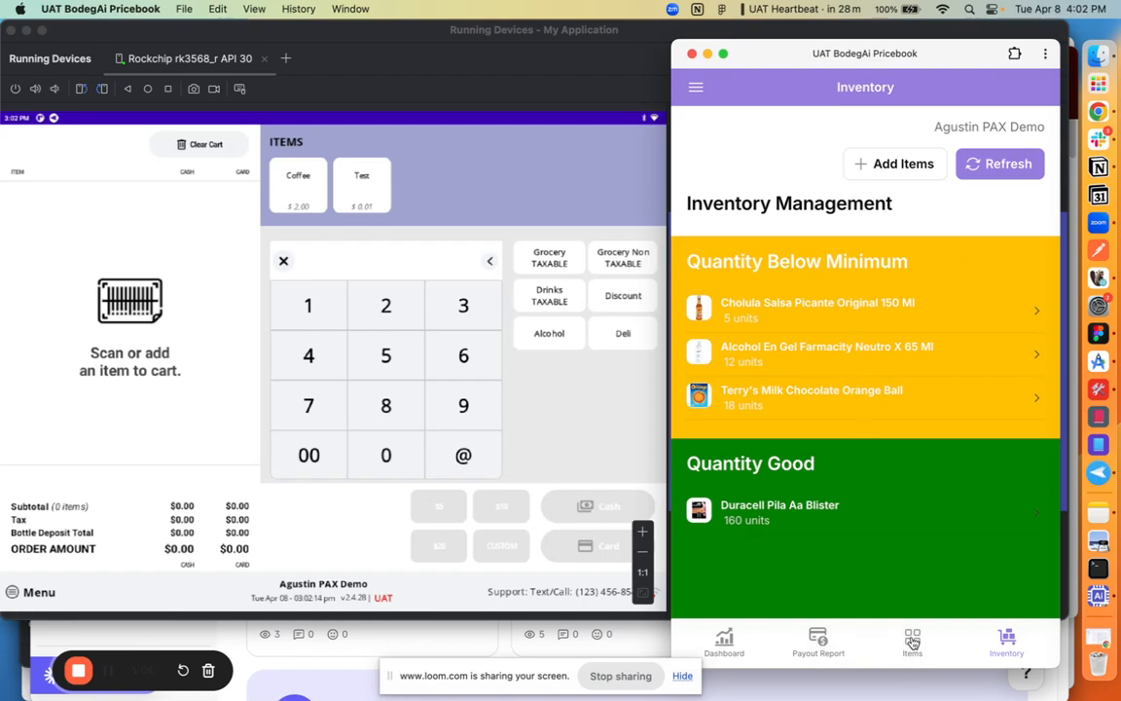
# Step: Open Terry's Milk Chocolate Orange Ball from the inventory overview and submit an adjustment setting its actual quantity on hand to 0
pyautogui.click(811, 395)
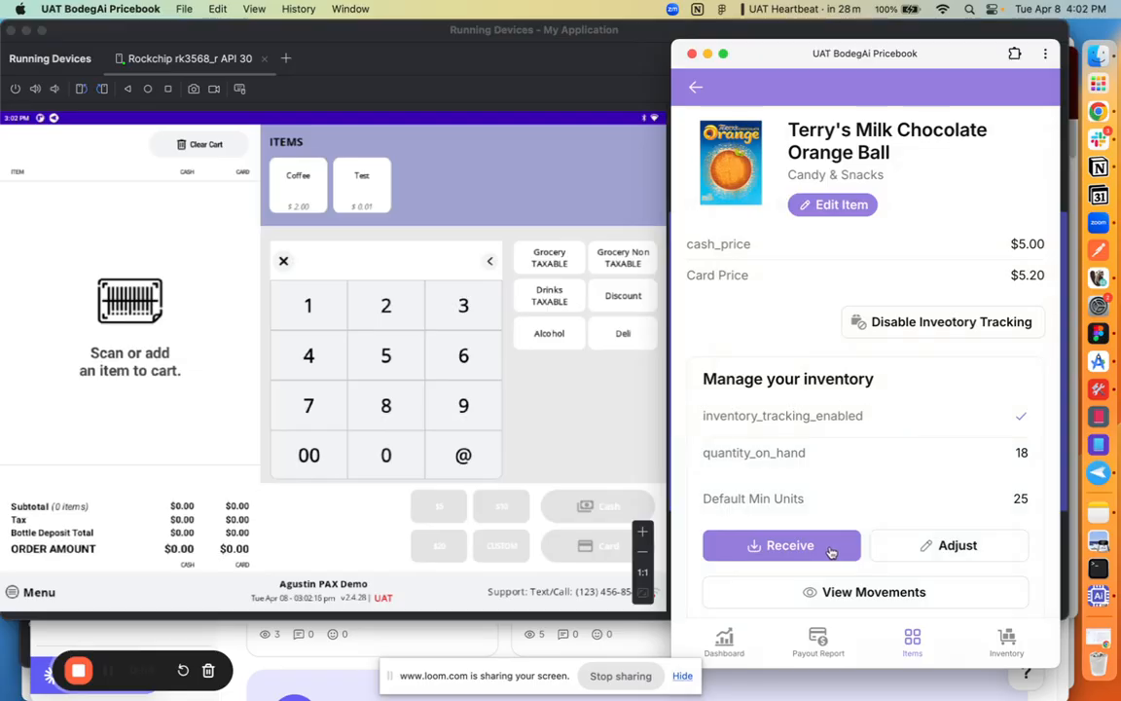
pyautogui.click(925, 546)
pyautogui.click(858, 403)
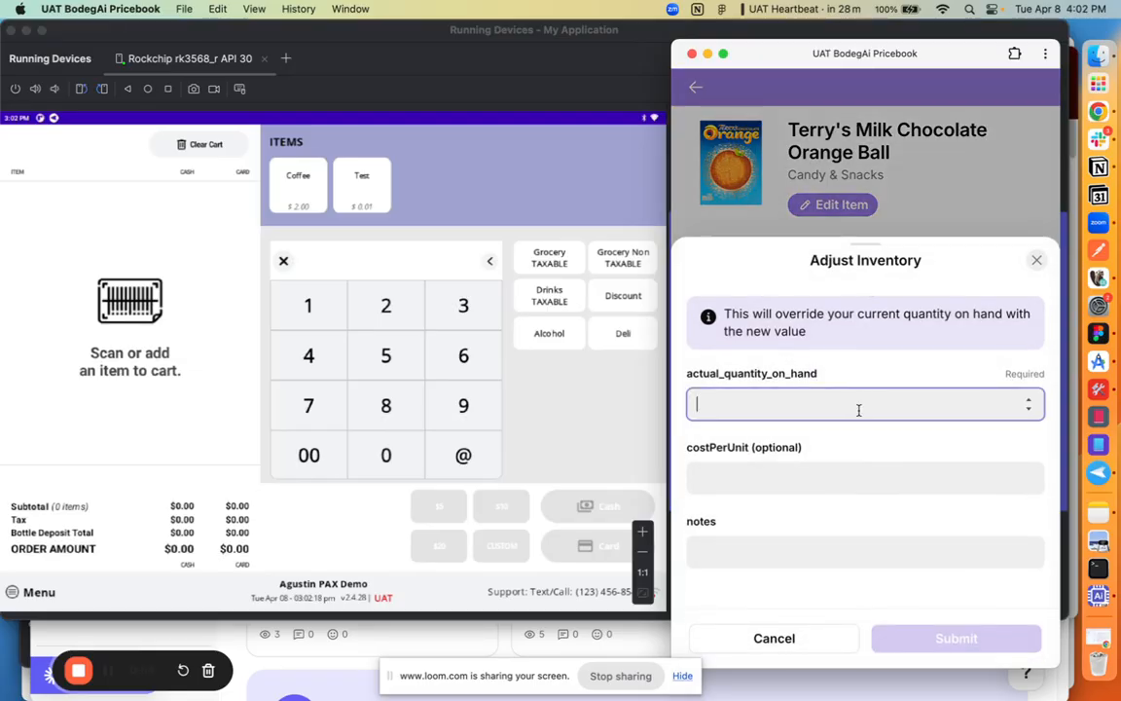
pyautogui.write('18')
pyautogui.click(957, 637)
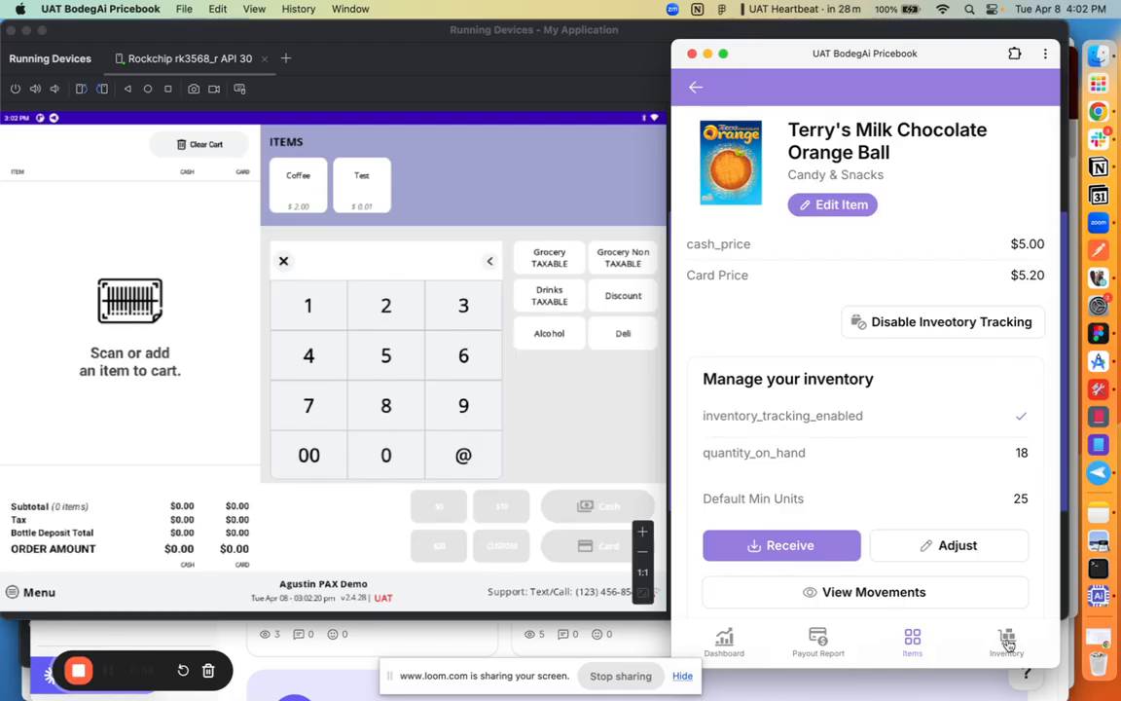
# Step: Return to the refreshed inventory overview, check the inventory details of Duracell Pila Aa Blister, and go back
pyautogui.click(1002, 639)
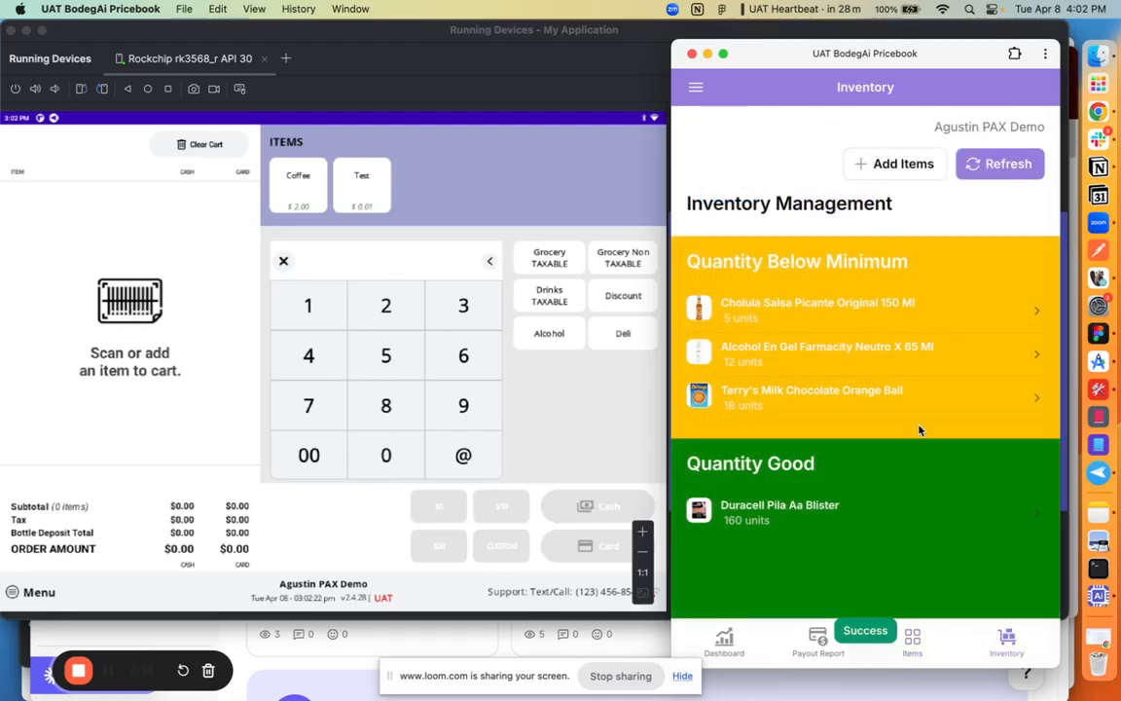
pyautogui.click(994, 167)
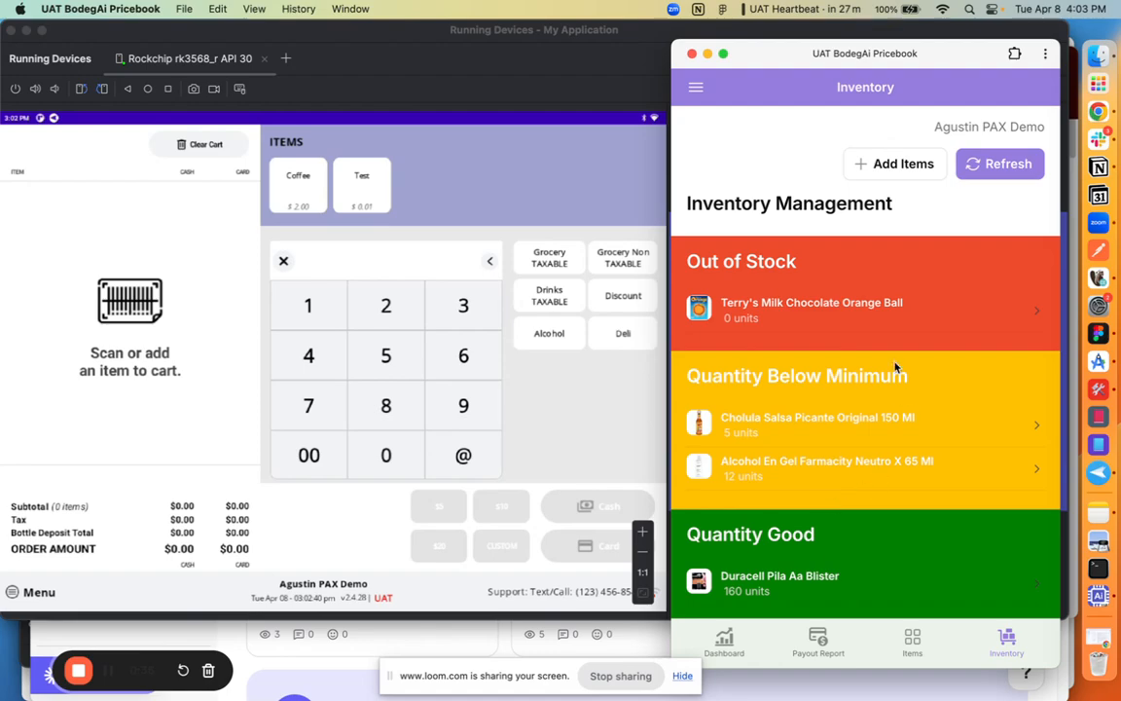
pyautogui.click(833, 581)
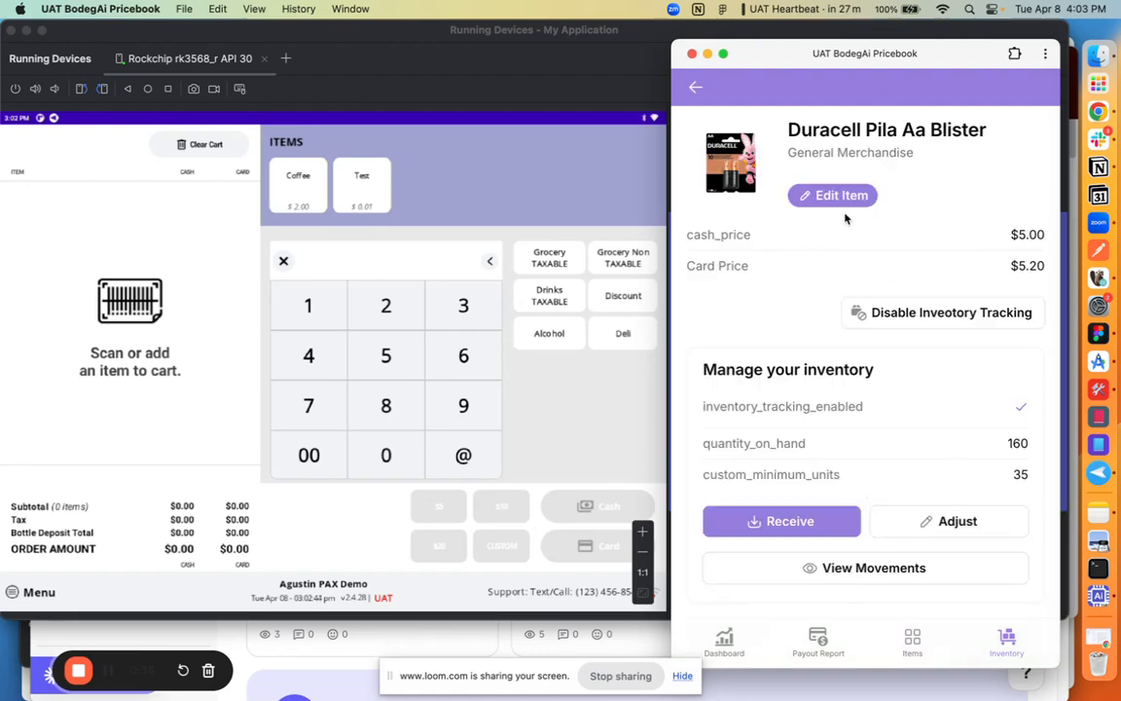
pyautogui.click(694, 91)
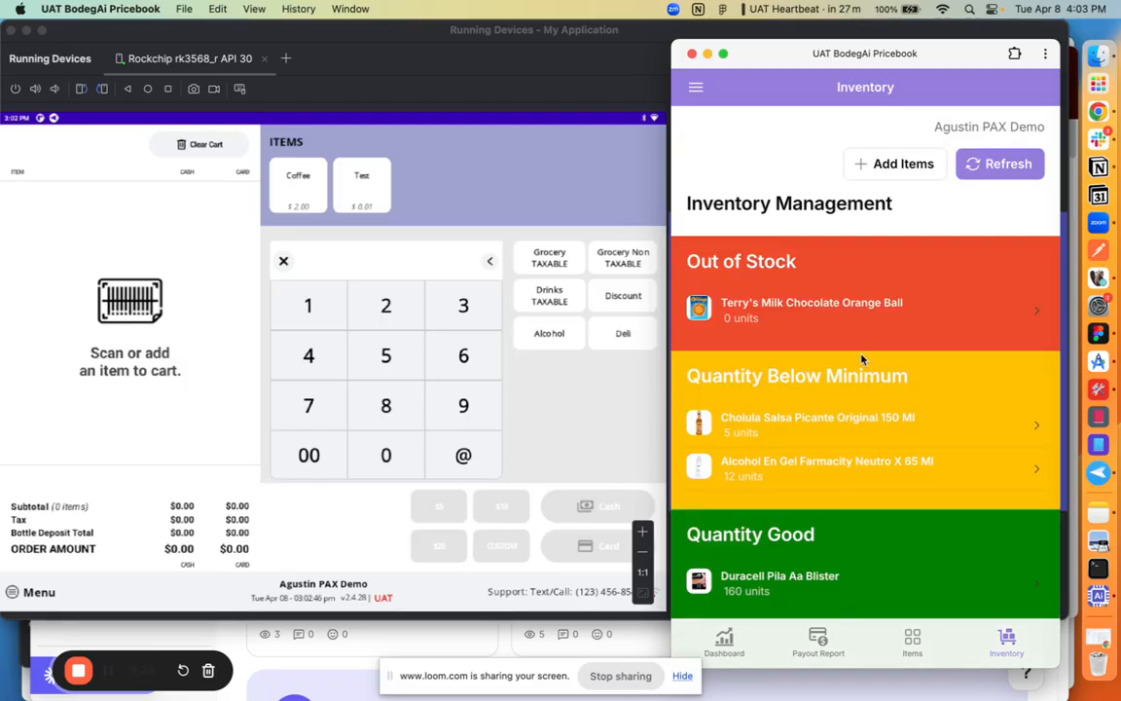
# Step: Start adding items from the inventory overview, view the tracking option of Terry's Milk Chocolate Orange Ball, and return to the item list
pyautogui.click(905, 165)
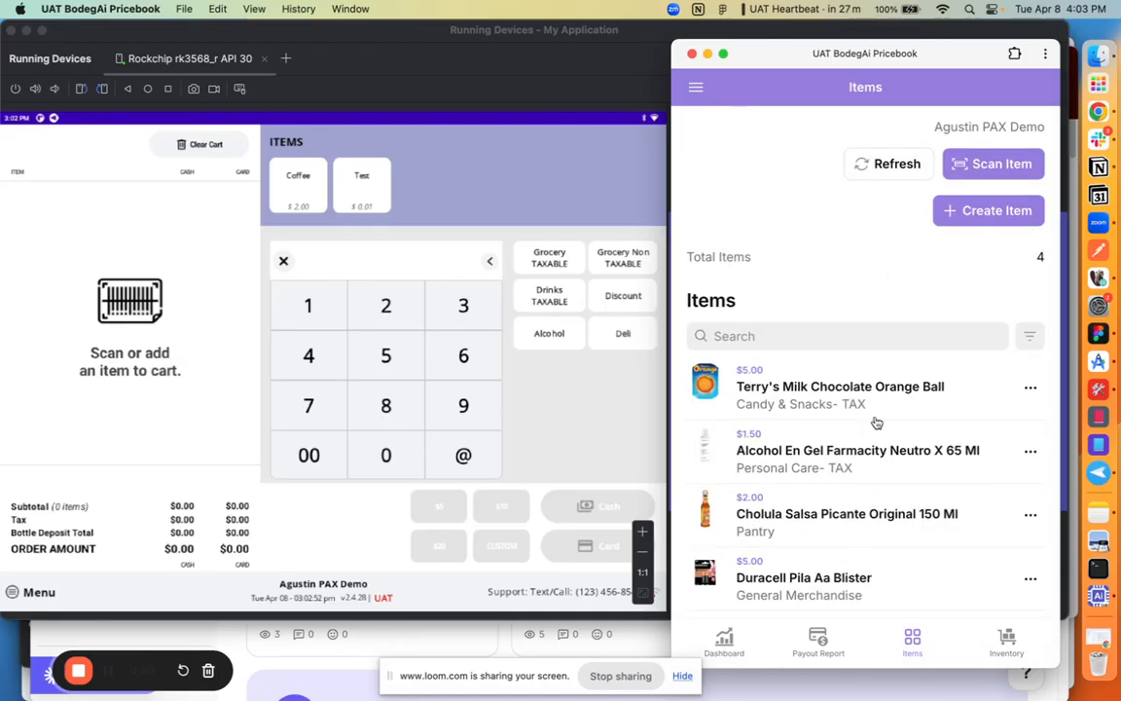
pyautogui.click(809, 406)
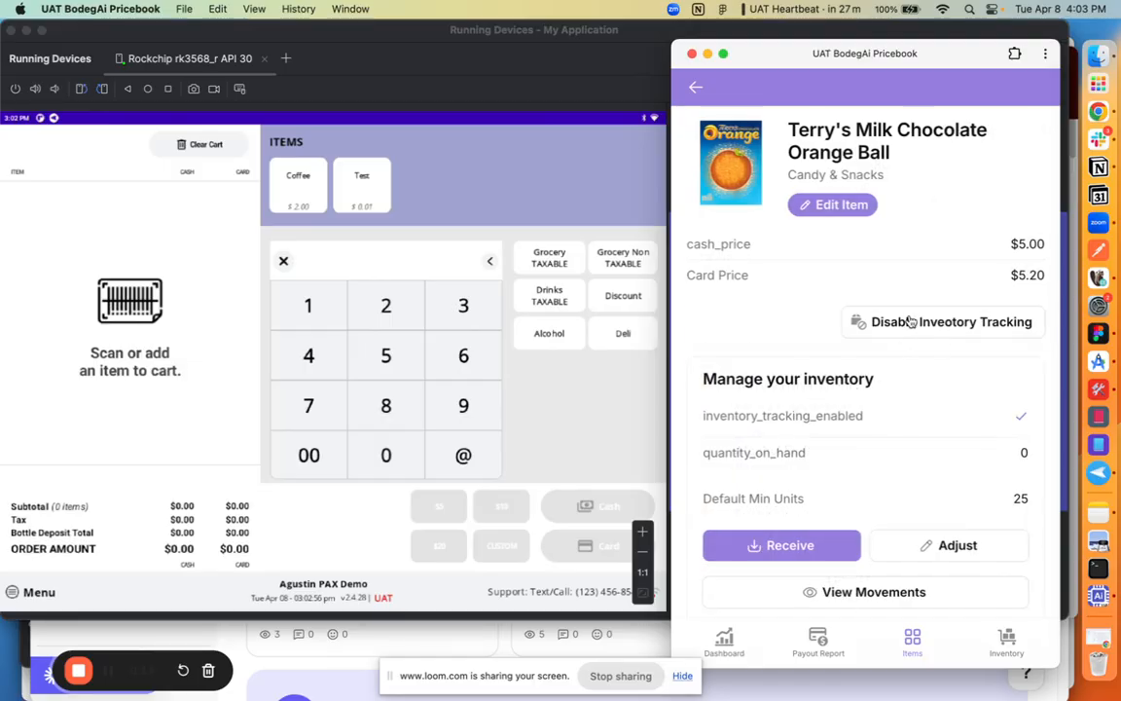
pyautogui.click(695, 88)
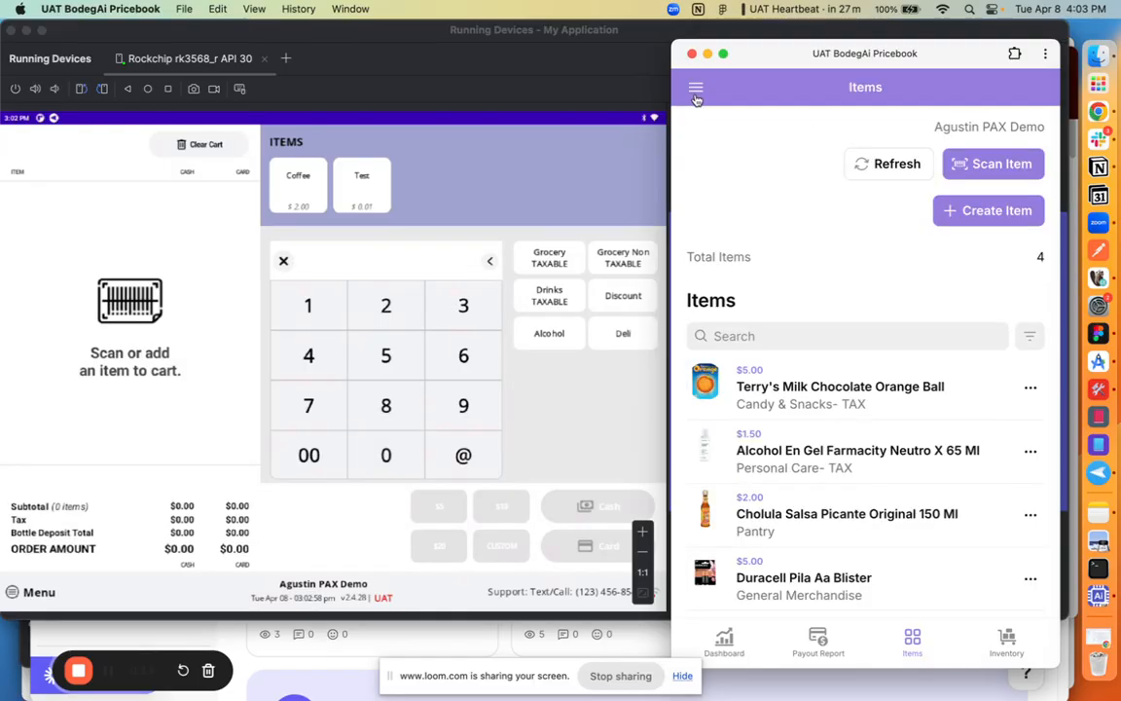